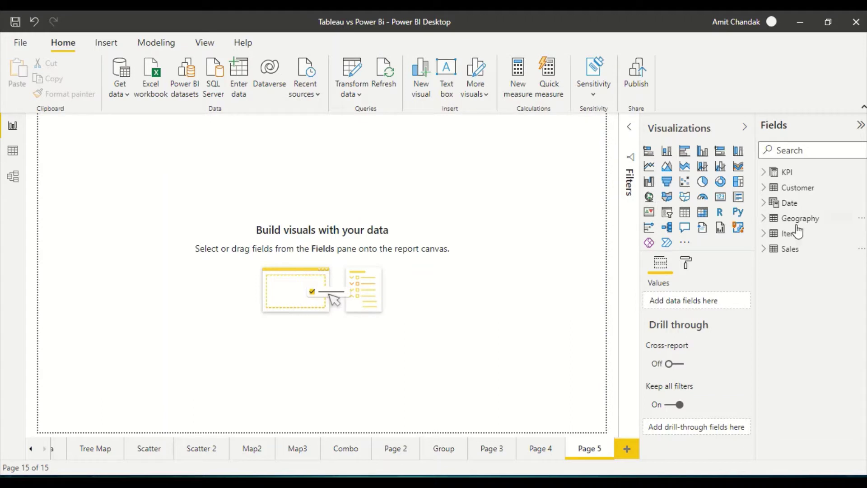
Expand the Item table in the Fields pane on the blank Page 5.
left_click(767, 235)
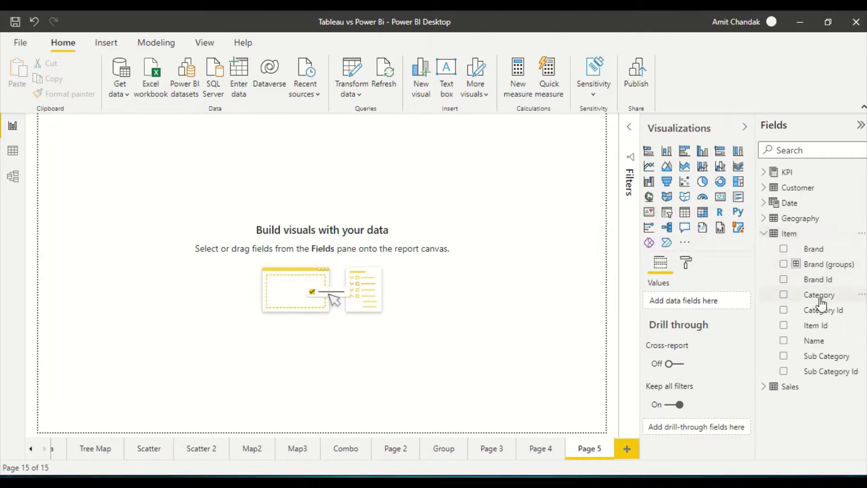
Build a Brand and Gross table, then convert it to a clustered column chart.
left_click_drag(812, 249, 139, 262)
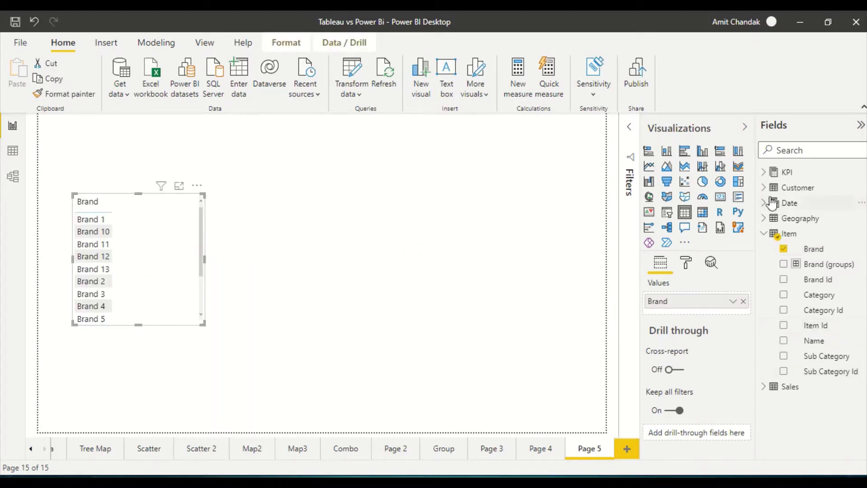
left_click(767, 172)
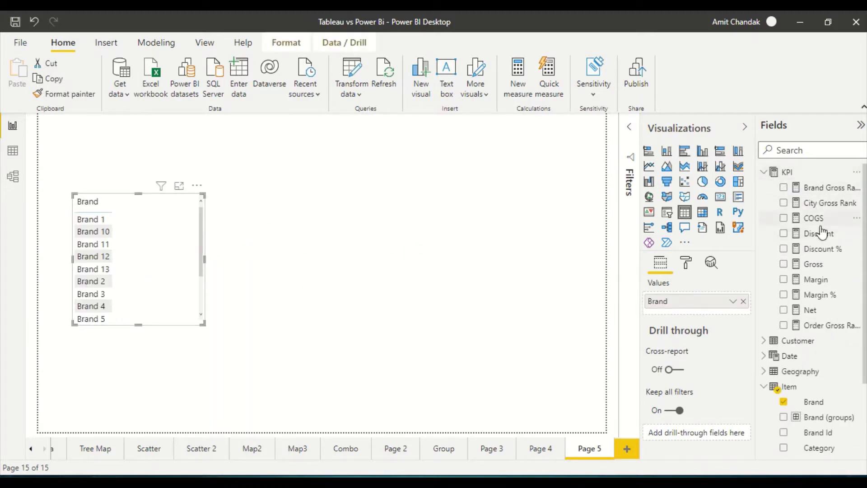
left_click_drag(816, 264, 154, 255)
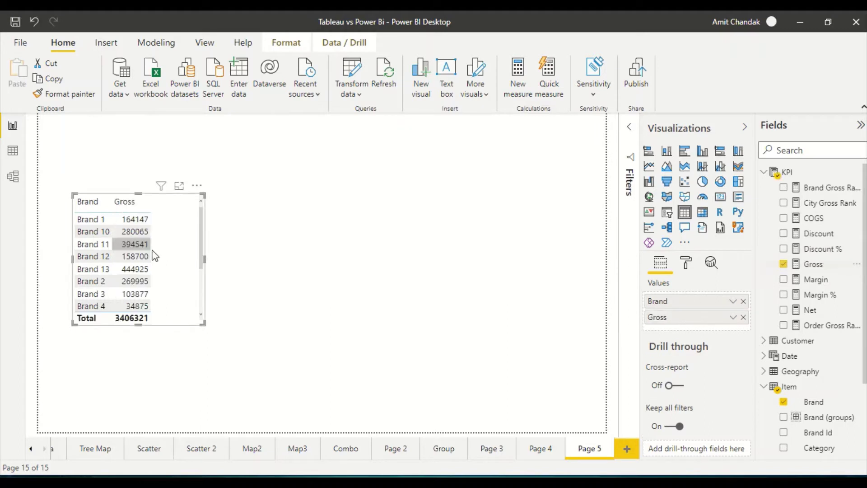
left_click(702, 151)
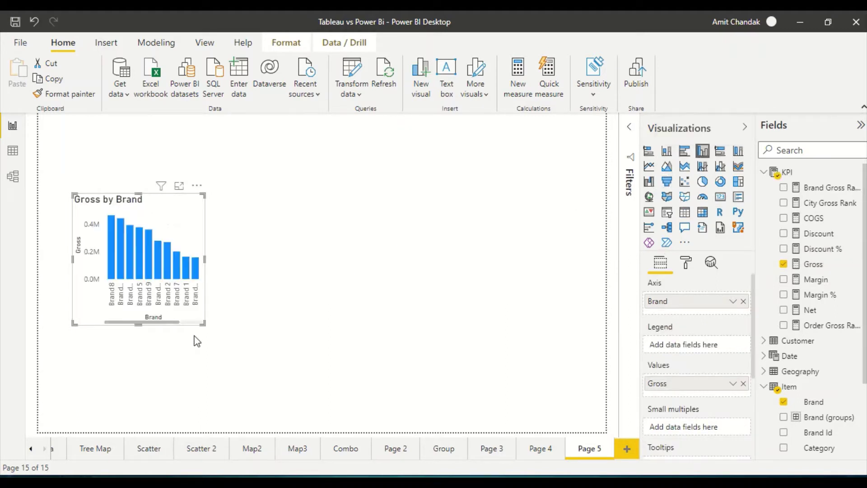
Enlarge the Gross by Brand chart across the page and add Category as its legend.
left_click_drag(203, 323, 598, 423)
left_click_drag(72, 310, 38, 310)
scroll(840, 384, "down", 3)
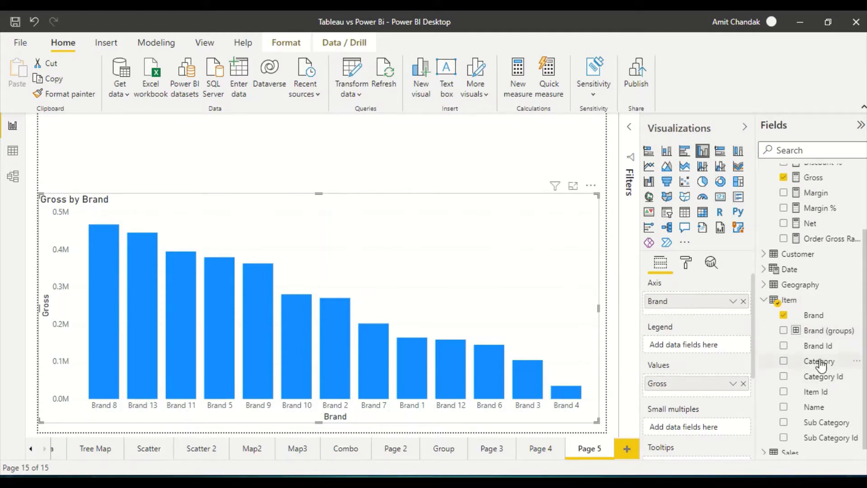
left_click_drag(819, 362, 846, 362)
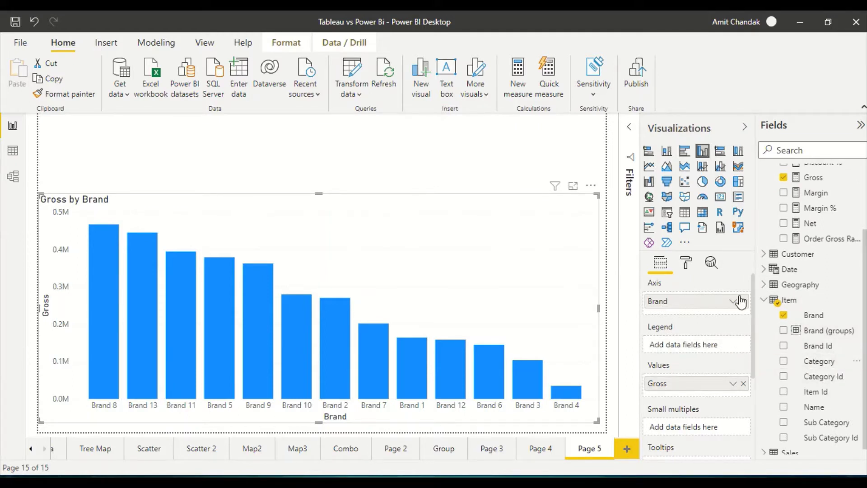
Open conditional formatting for the Data colors default colour, showing the Gradient format style.
left_click(686, 264)
scroll(680, 361, "down", 1)
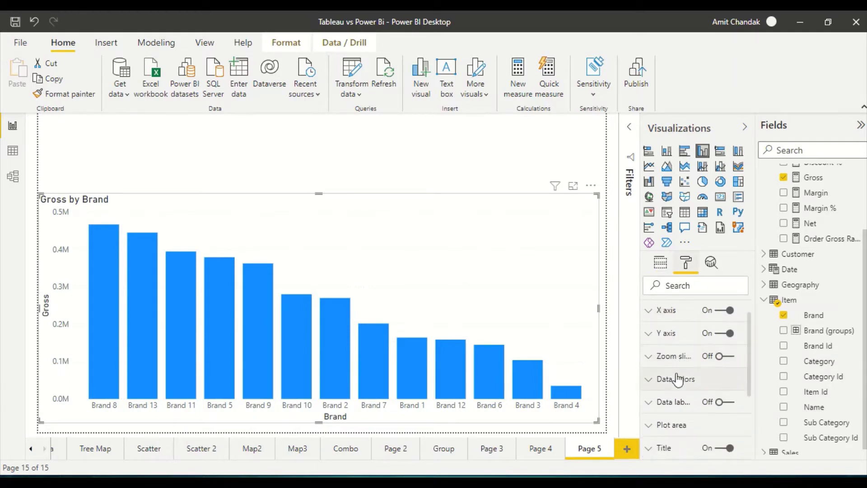
left_click(678, 379)
scroll(673, 371, "down", 1)
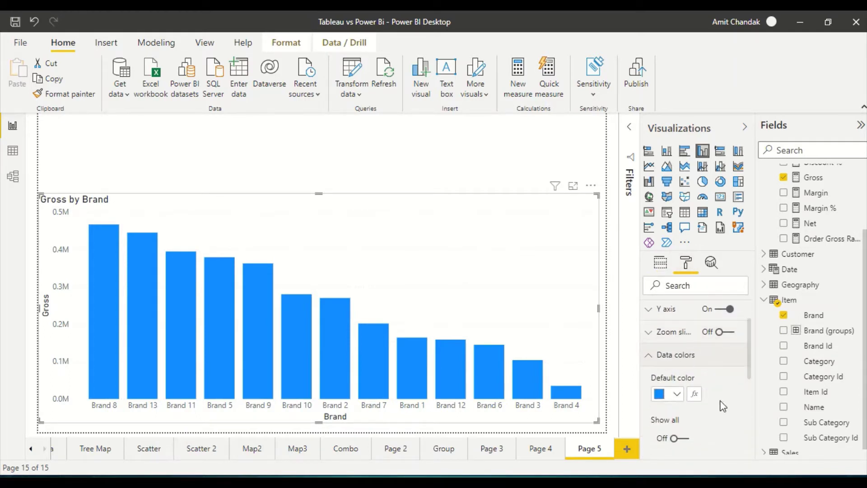
scroll(703, 408, "down", 1)
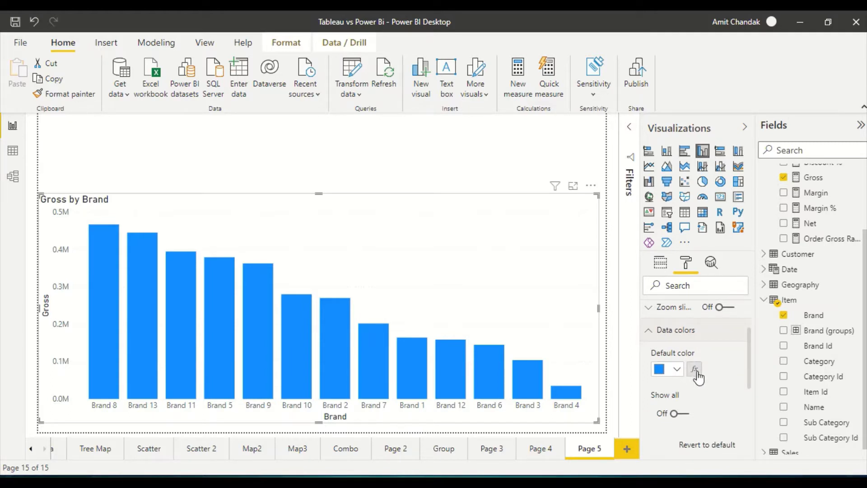
left_click(695, 370)
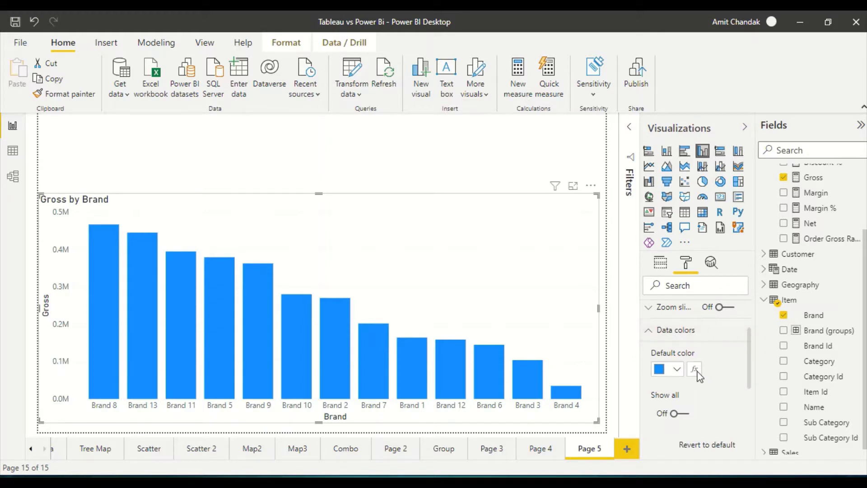
left_click(224, 102)
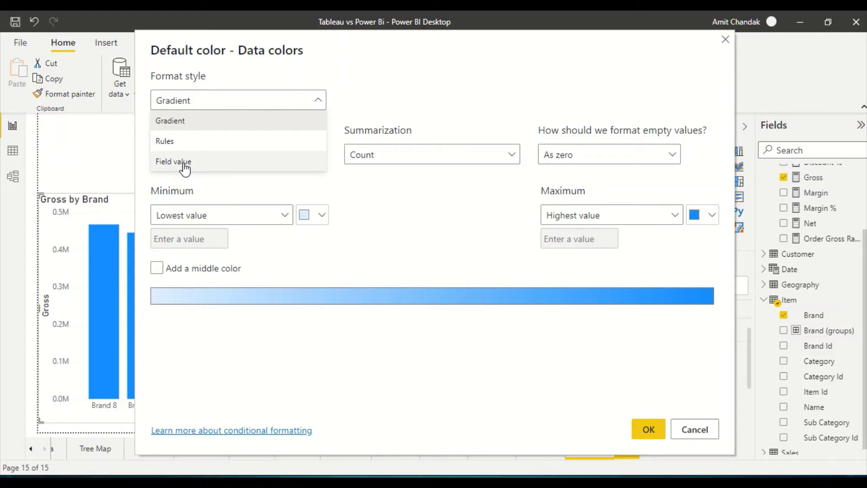
Keep Gradient, close the colour dialog without applying, and return to the field wells.
left_click(403, 108)
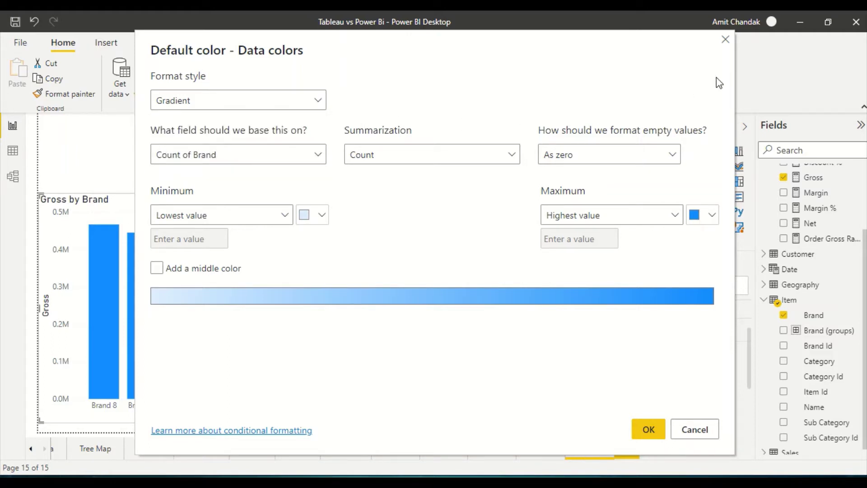
left_click(726, 39)
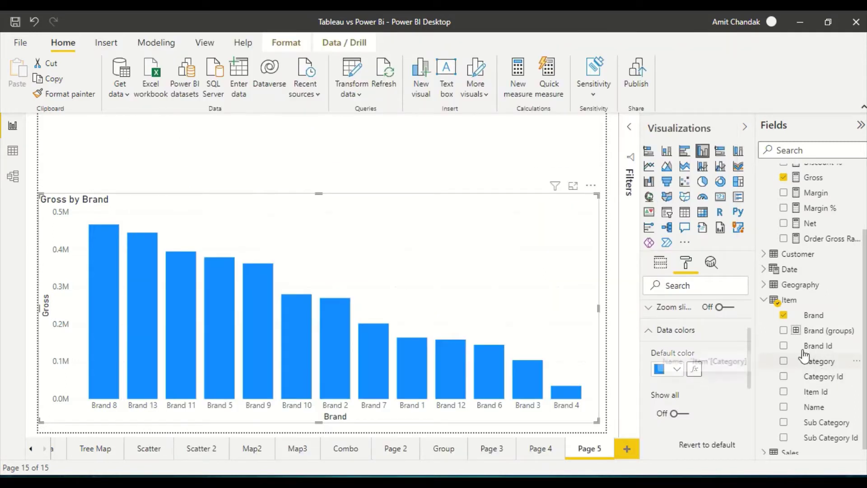
left_click(660, 266)
Put Category in the Legend well and review each category's data colour.
left_click_drag(819, 361, 716, 345)
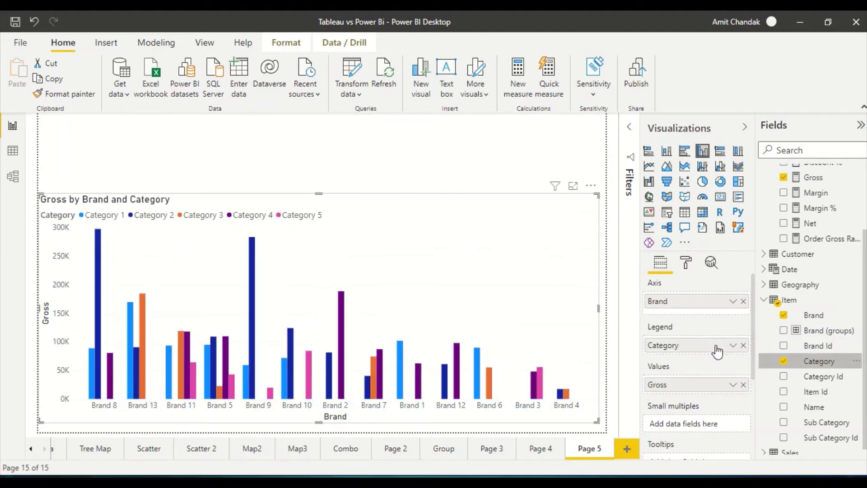
left_click(687, 266)
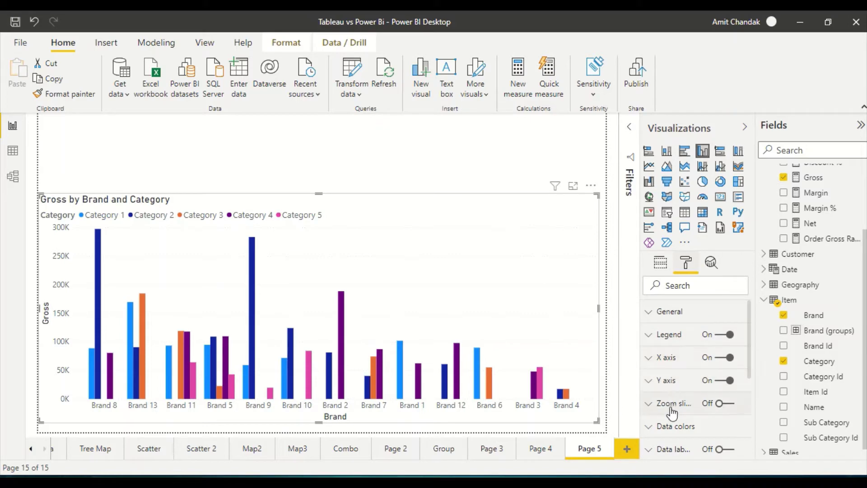
left_click(672, 427)
scroll(699, 427, "down", 3)
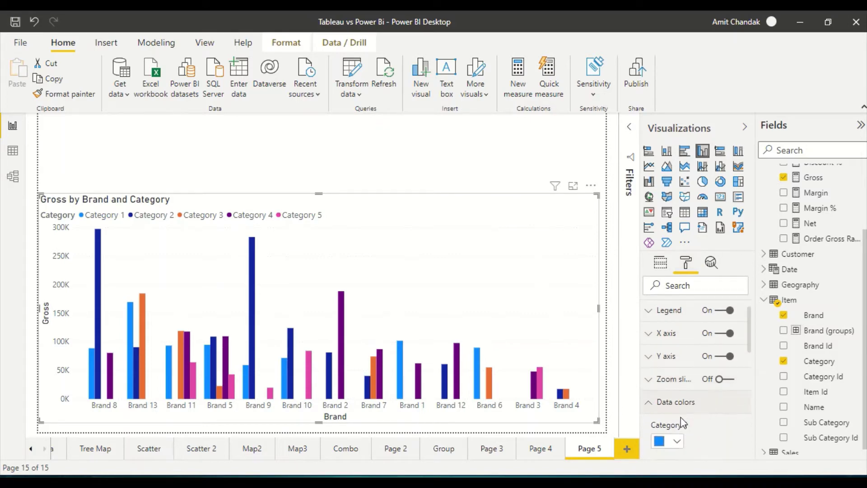
Move Category from the legend onto the axis beneath Brand.
left_click(660, 263)
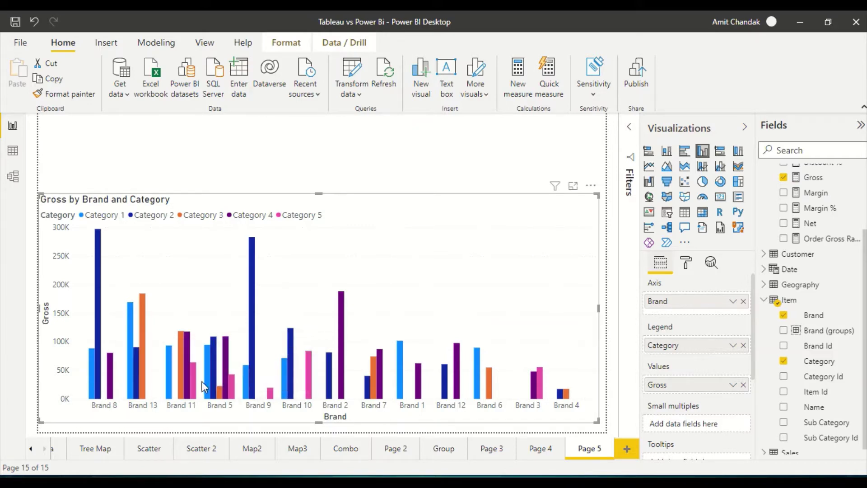
mouse_move(211, 372)
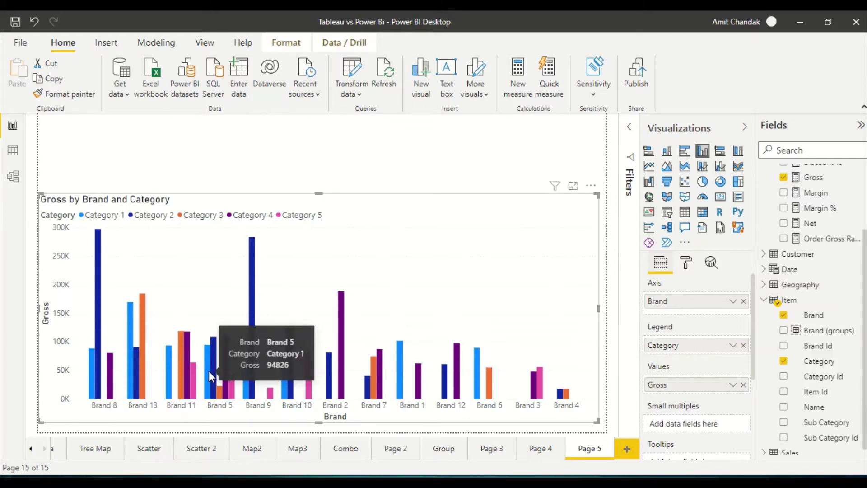
mouse_move(187, 353)
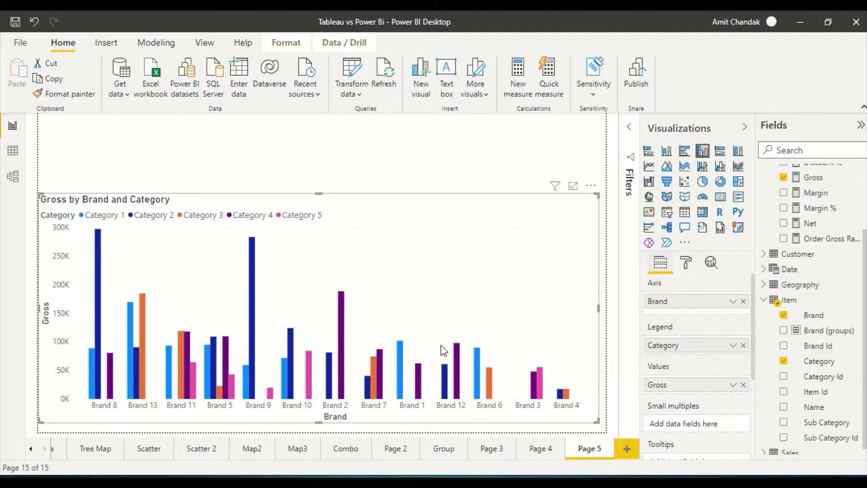
mouse_move(380, 383)
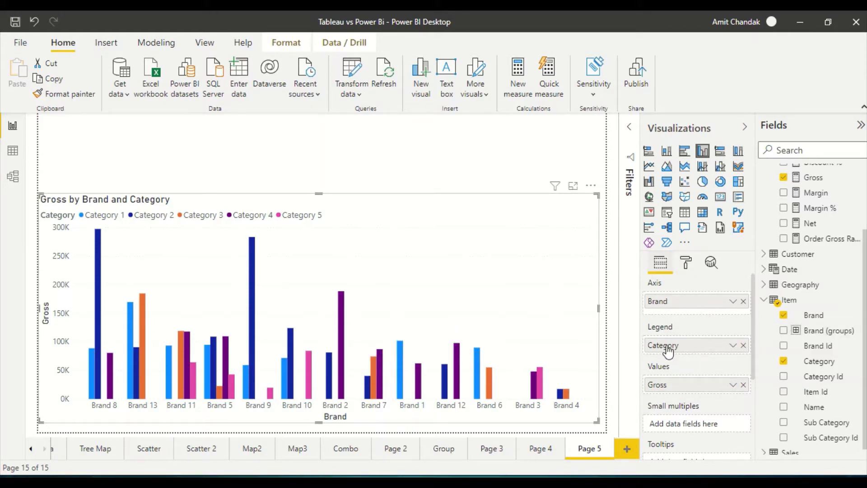
left_click_drag(670, 348, 674, 318)
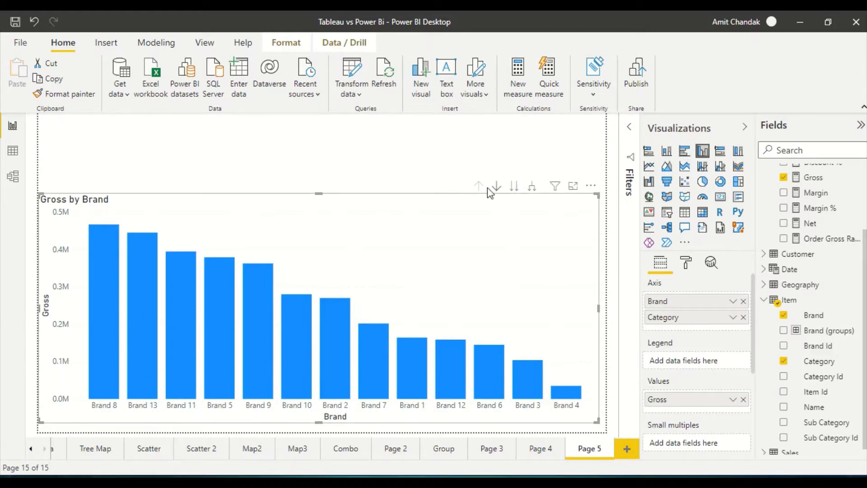
Expand all down one level to show Gross for every Brand–Category pair.
left_click(532, 186)
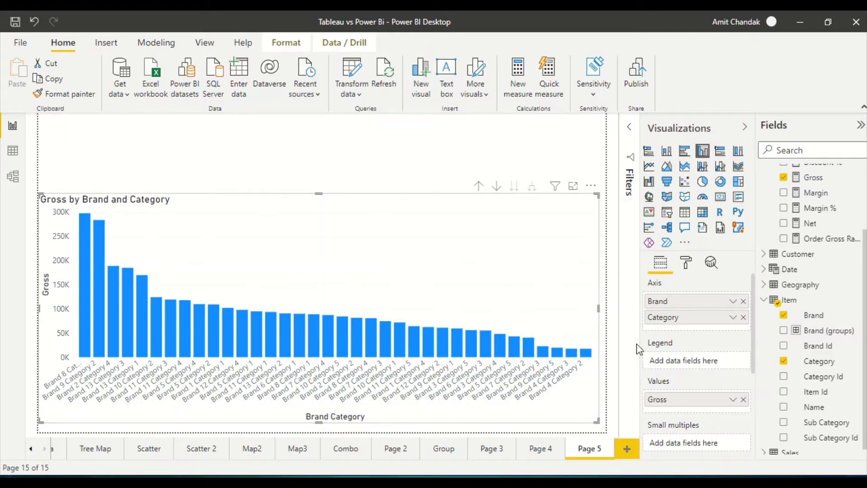
left_click(687, 266)
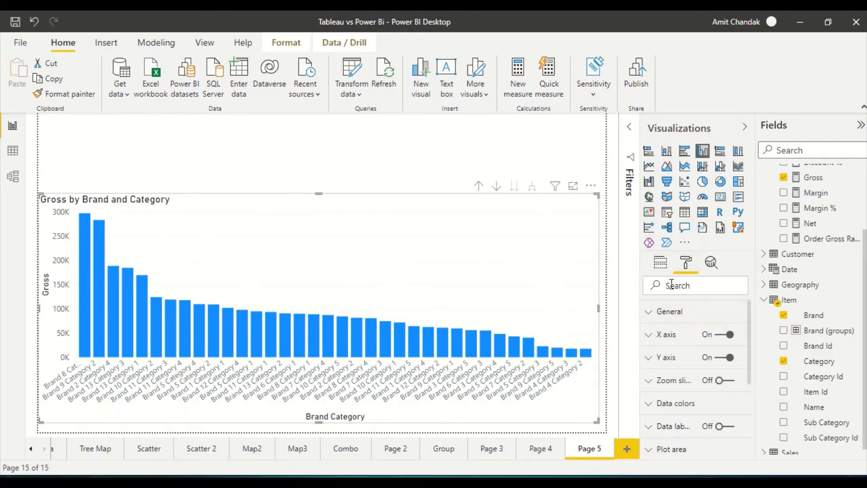
Search the format options for 'conc' and turn X axis Concatenate labels Off.
left_click(671, 284)
type("d")
type("on")
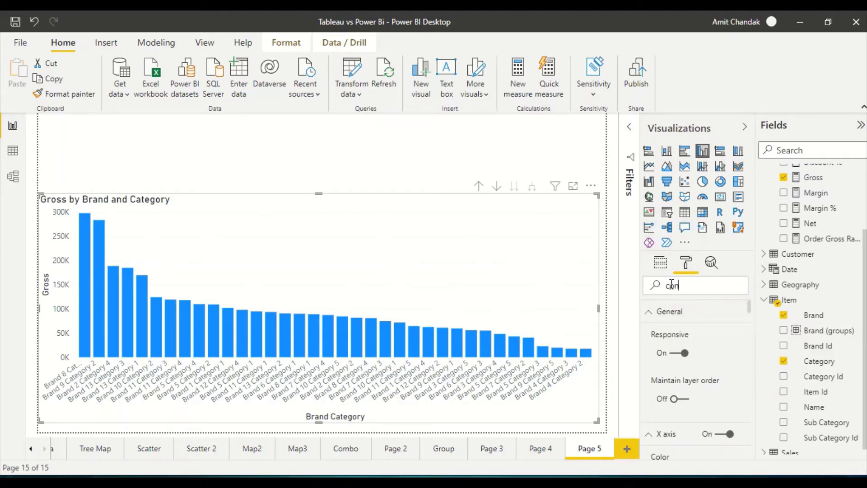
type("c")
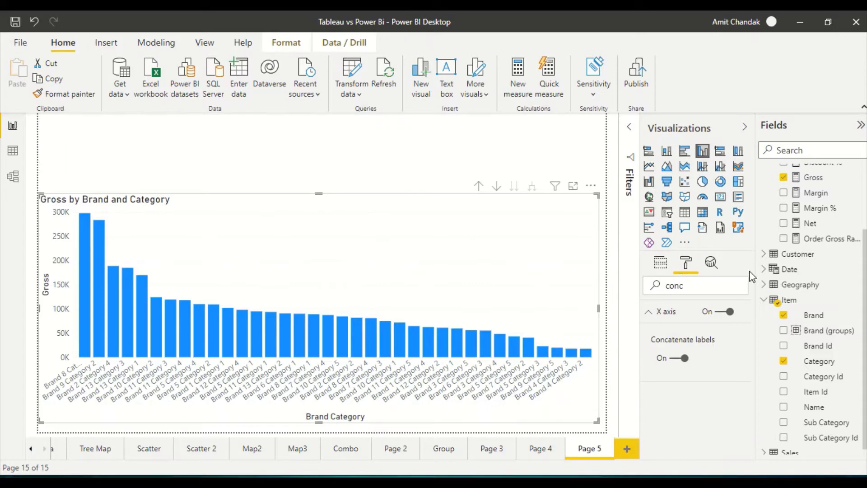
left_click(681, 359)
left_click(591, 185)
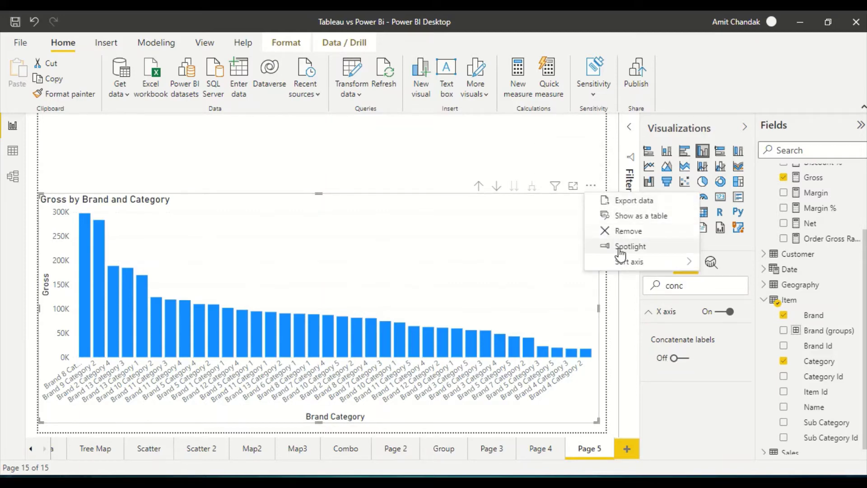
Sort the axis by Brand Category and clear the 'conc' format search.
mouse_move(675, 263)
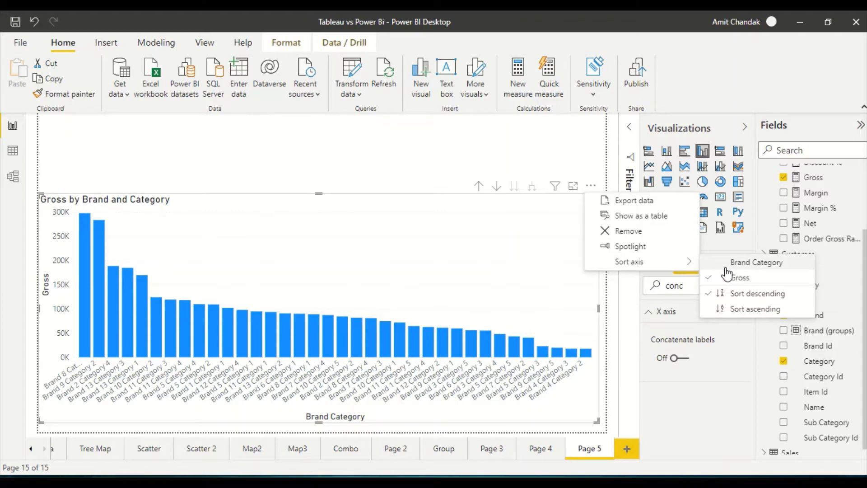
left_click(745, 263)
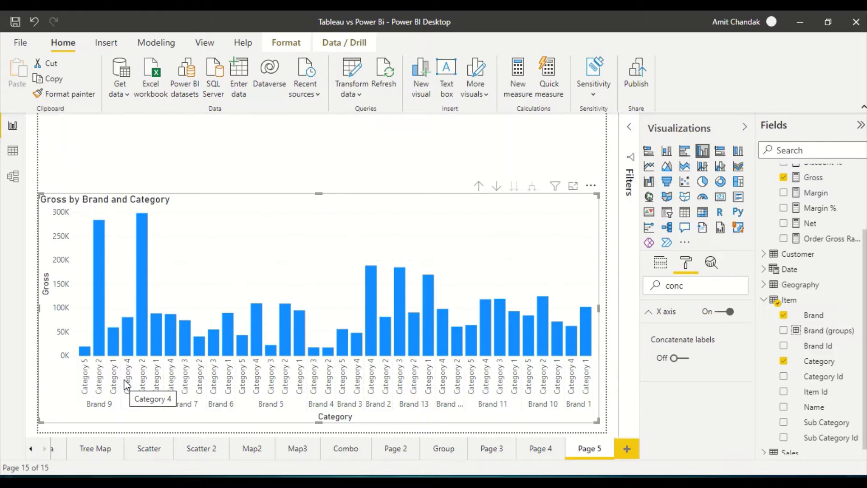
double_click(686, 288)
key("BackSpace")
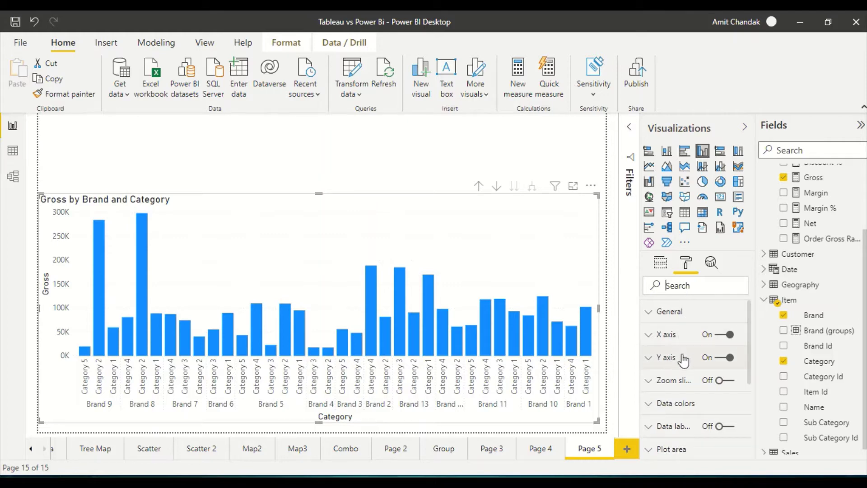
Expand the chart's Data colors card in the Format pane.
left_click(679, 404)
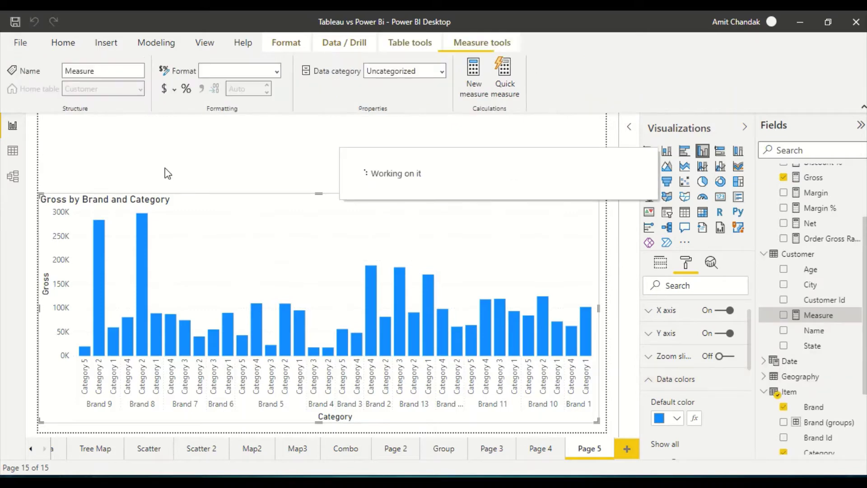
Rename the new measure to Color and start a SWITCH function.
double_click(110, 123)
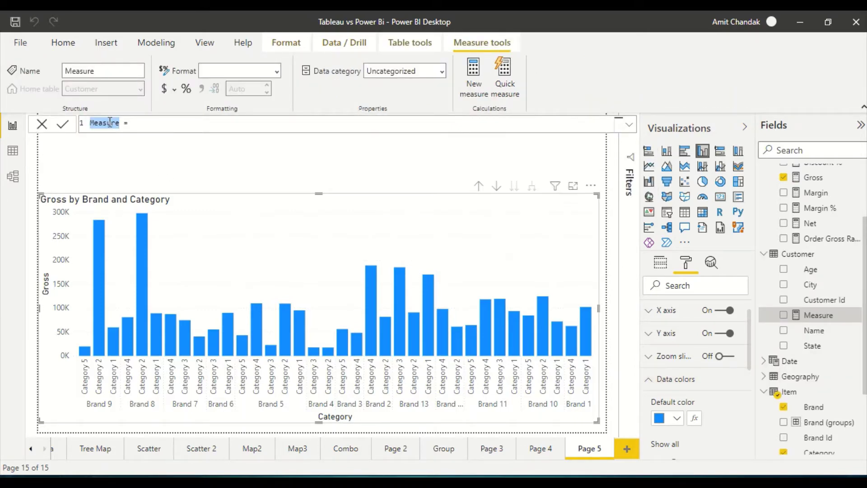
type("Color")
key("Right")
key("Right")
key("Right")
type("Sw")
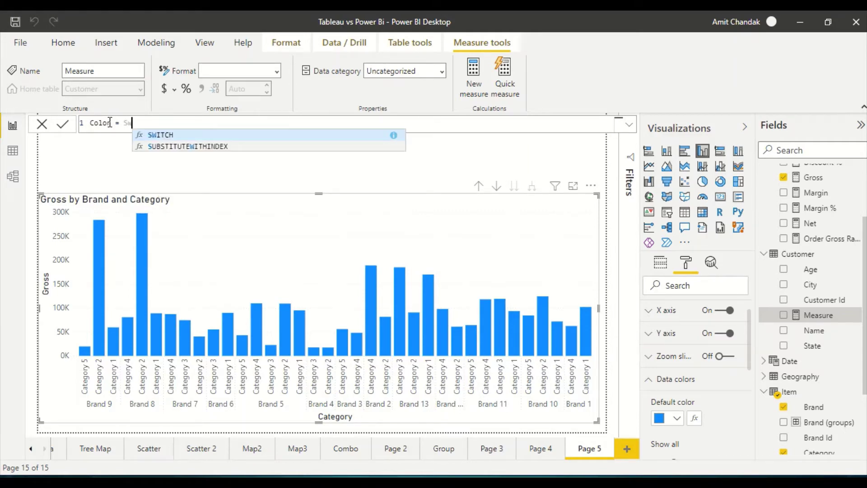
key("Tab")
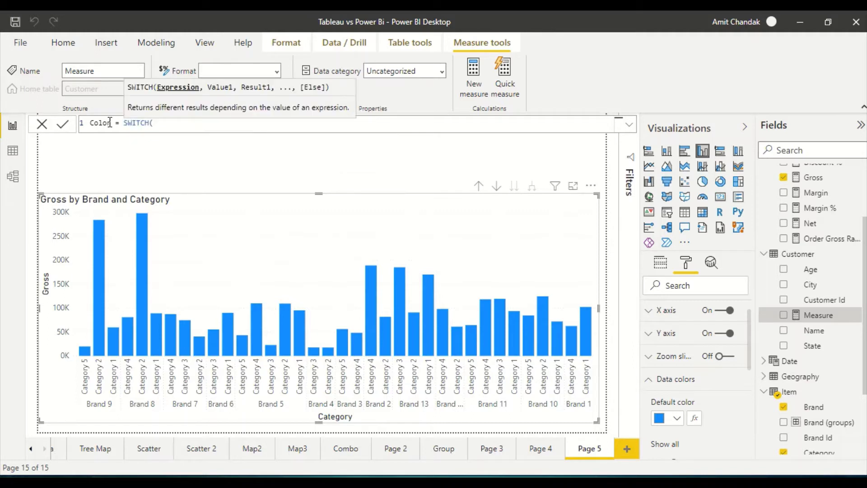
Enter max('Item'[Category]) as the SWITCH expression using column autocomplete.
type("max(")
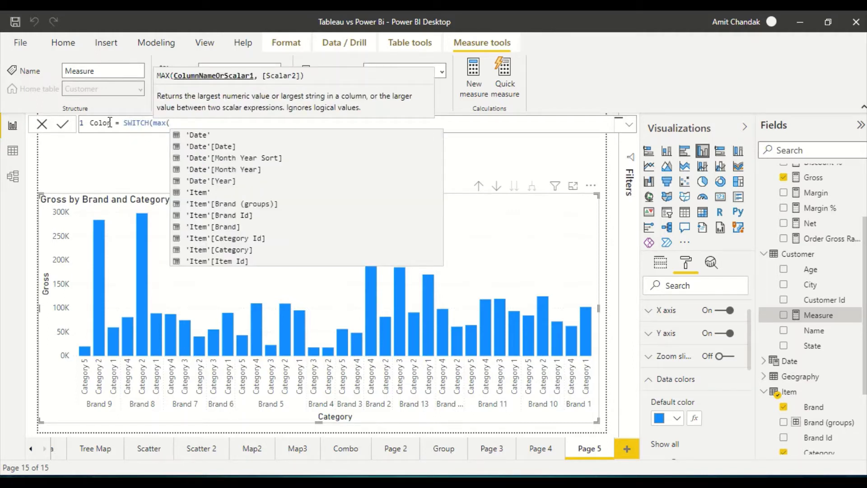
key("Down")
key("Down")
key("Down")
key("Down")
key("Down")
key("Down")
key("Down")
key("Down")
key("Down")
key("Down")
key("Down")
key("Down")
key("Down")
key("Down")
key("Down")
key("Down")
key("Down")
key("Down")
key("Down")
key("Down")
key("Up")
key("Up")
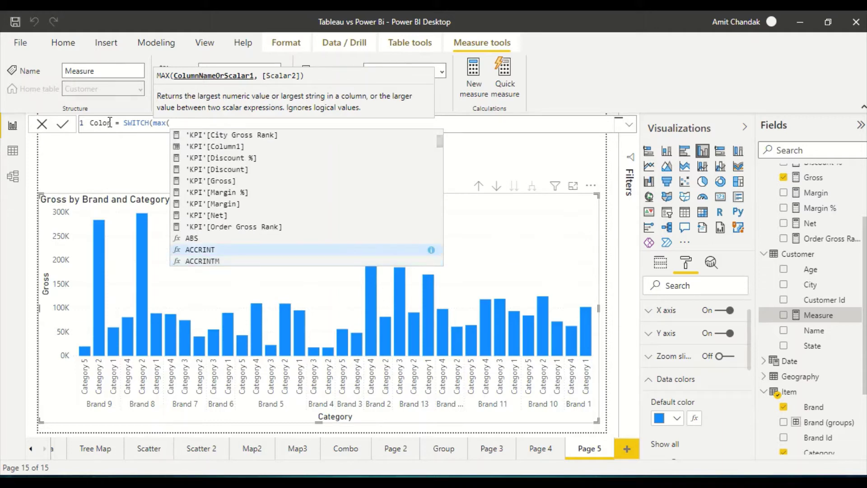
key("Up")
key("Up")
key("Up")
key("Up")
key("Up")
key("Up")
key("Up")
key("Up")
key("Up")
key("Up")
key("Up")
key("Up")
key("Up")
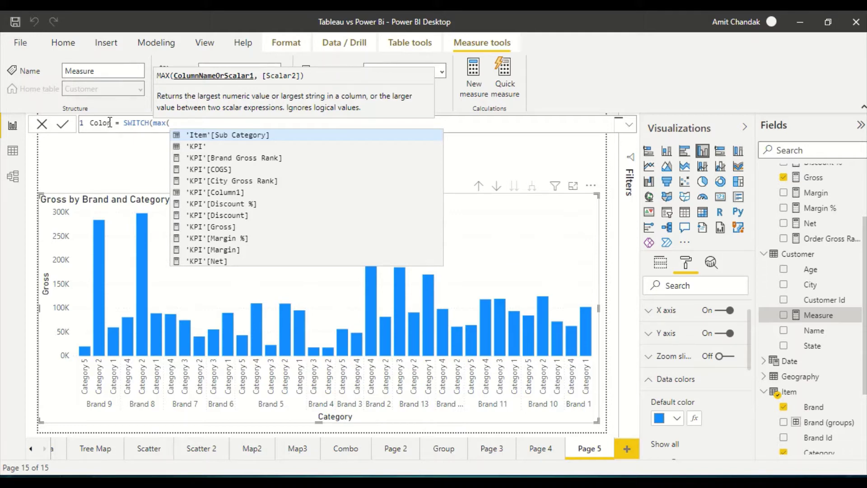
key("Down")
key("Down")
key("Down")
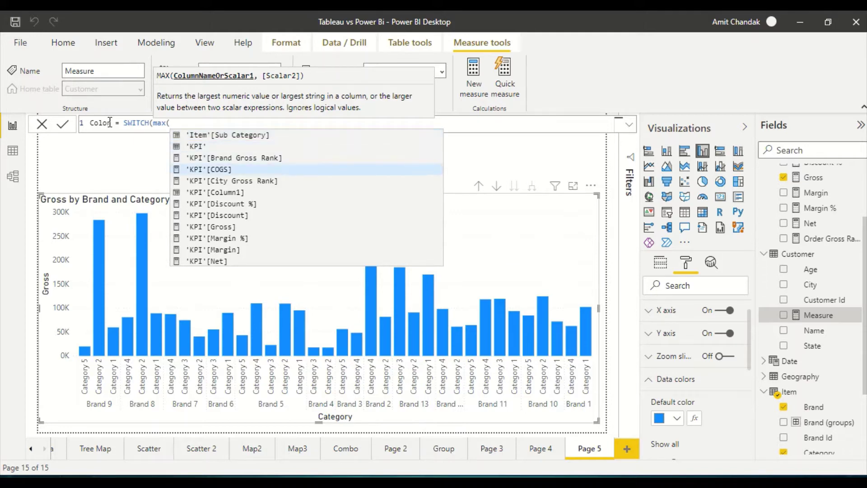
type("ite")
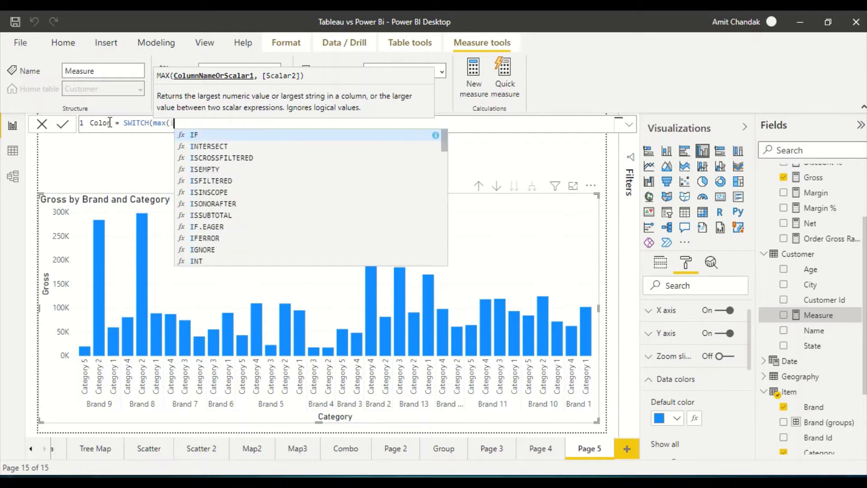
key("Down")
key("Down")
key("Down")
key("Down")
key("Down")
key("Down")
key("Down")
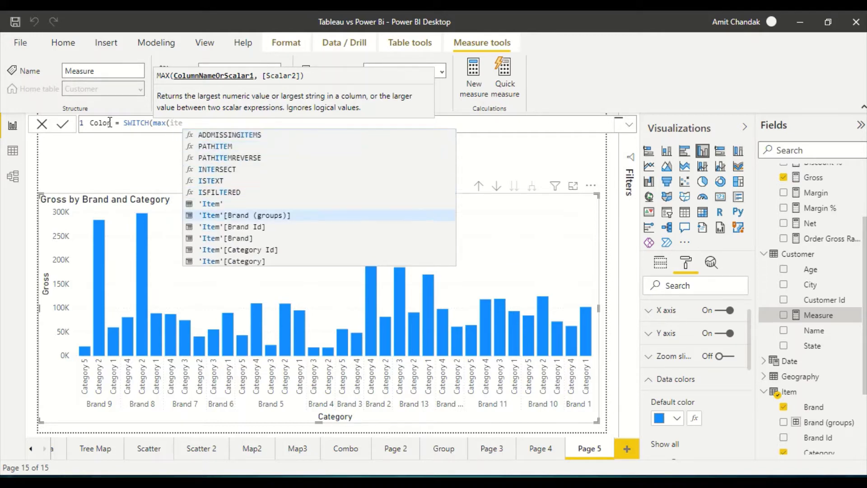
key("Up")
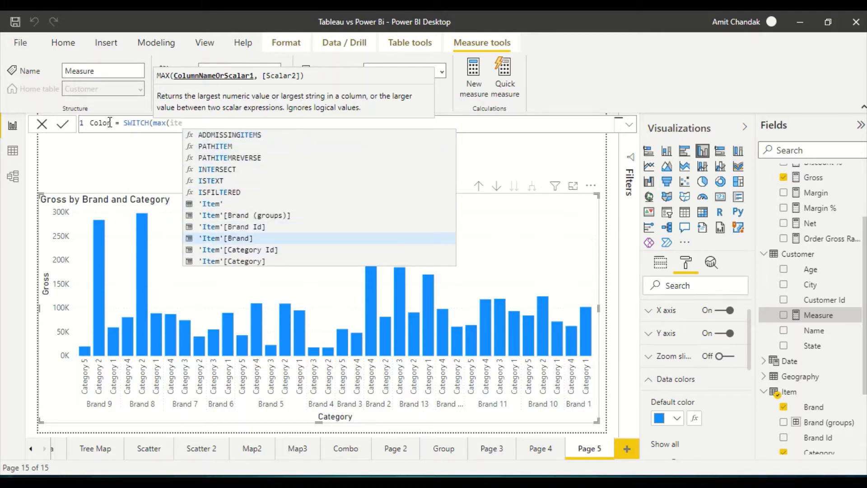
key("Down")
key("Down")
key("Tab")
type(")")
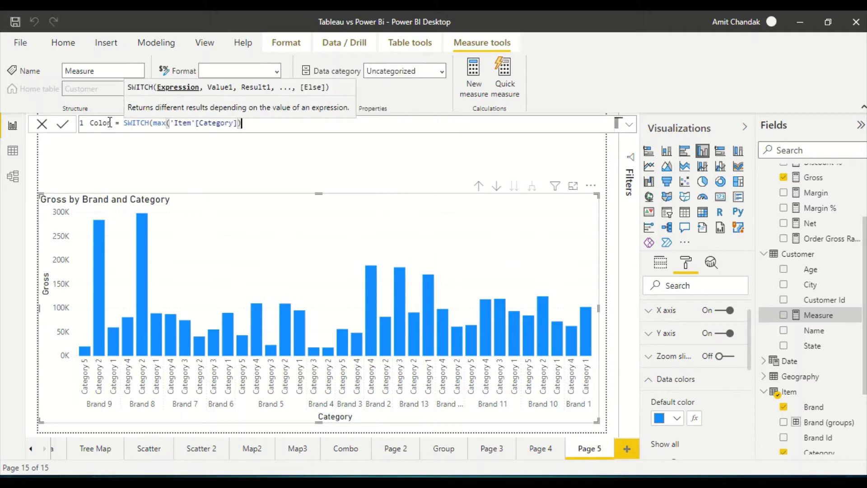
type(" ,")
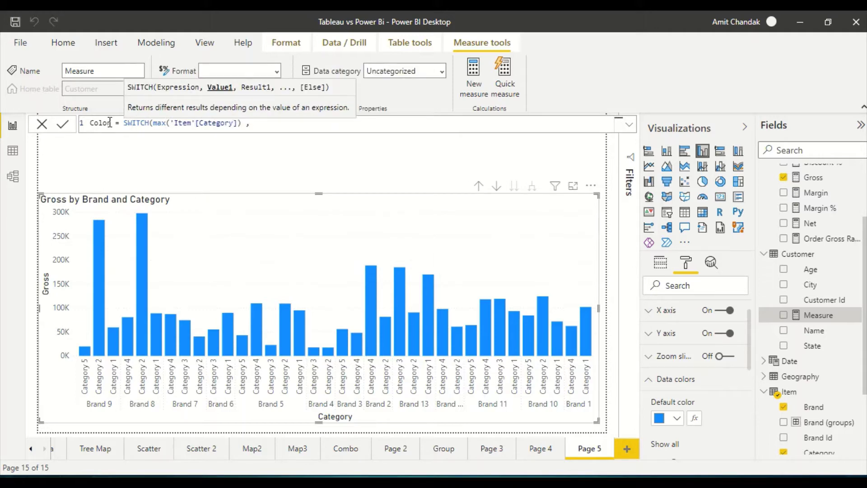
Type a "Category 1", "Green" mapping line into the Color measure's SWITCH formula.
key("shift+Return")
key("shift+Return")
key("shift+Return")
key("shift+Return")
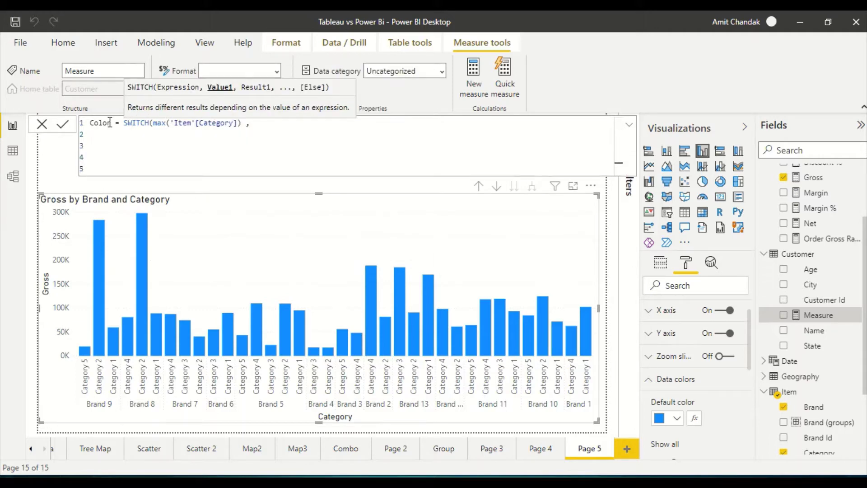
key("Up")
key("Up")
key("Up")
type("\"Category 1\" , \"")
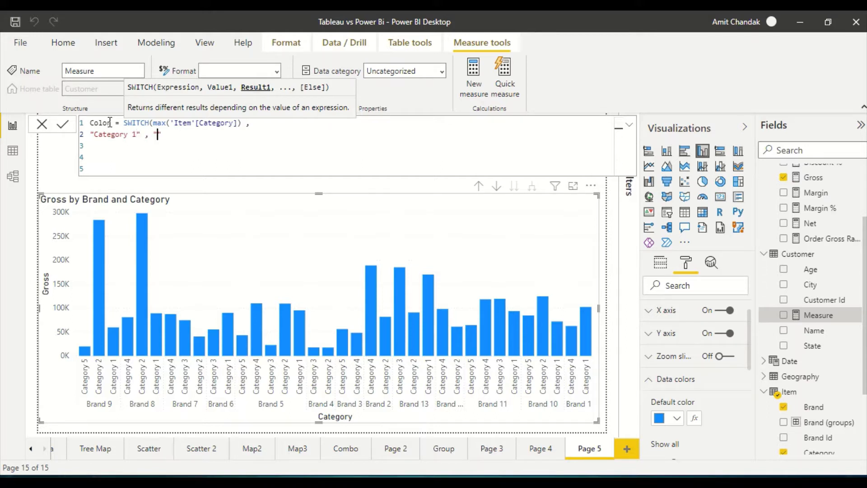
type("Green")
type(",")
Duplicate the Category 1 mapping line, close the SWITCH with ')' and commit the measure.
key("Right")
type(",")
key("shift+Home")
key("ctrl+c")
key("Down")
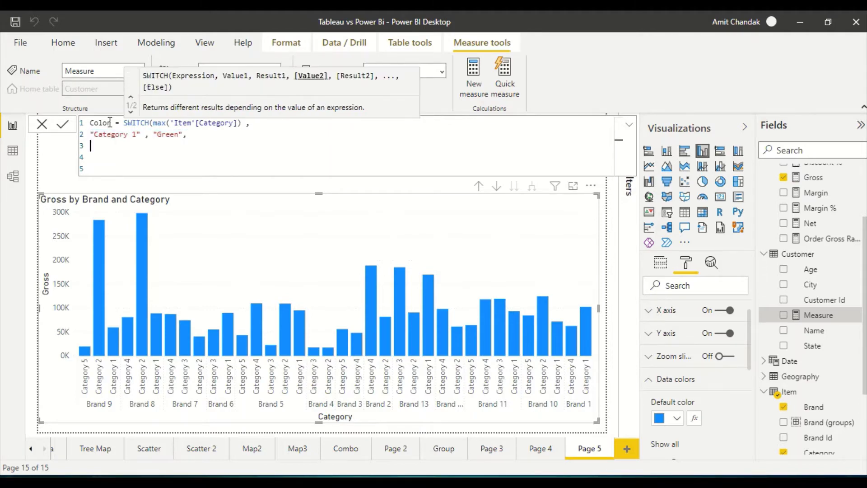
key("ctrl+v")
key("Down")
key("Down")
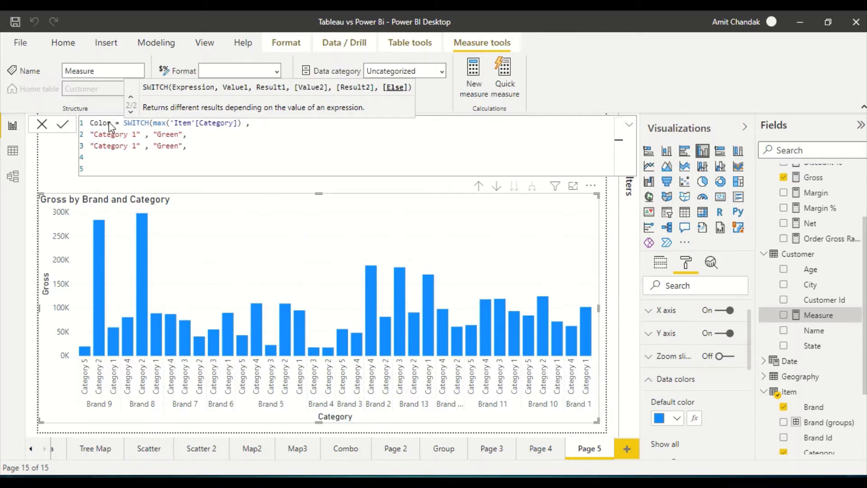
type(")")
key("Return")
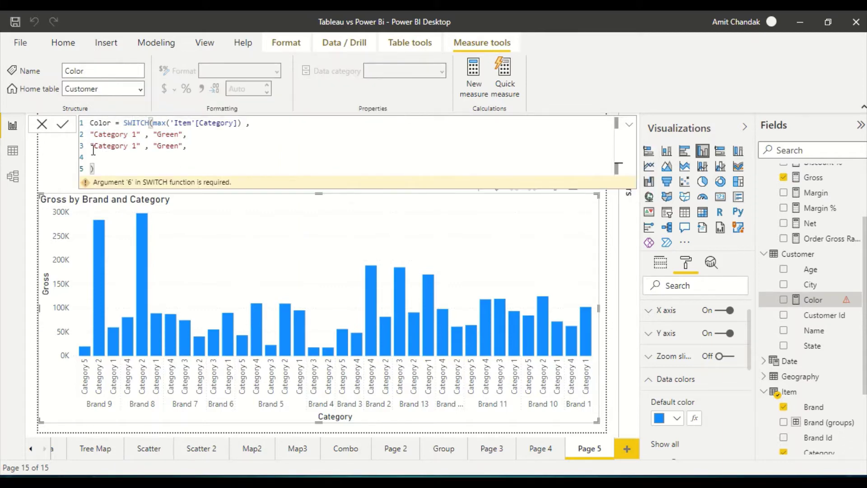
Add two more mapping lines and renumber them as Category 2, 3 and 4.
left_click_drag(97, 153, 93, 134)
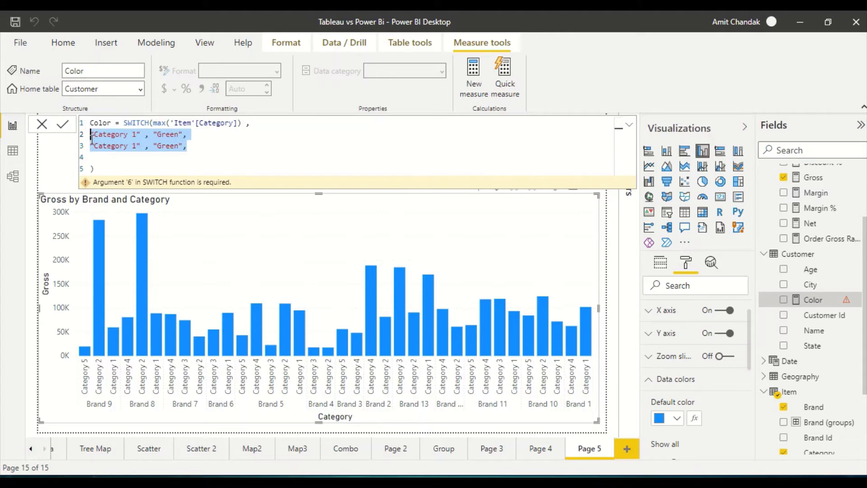
left_click(99, 159)
key("ctrl+v")
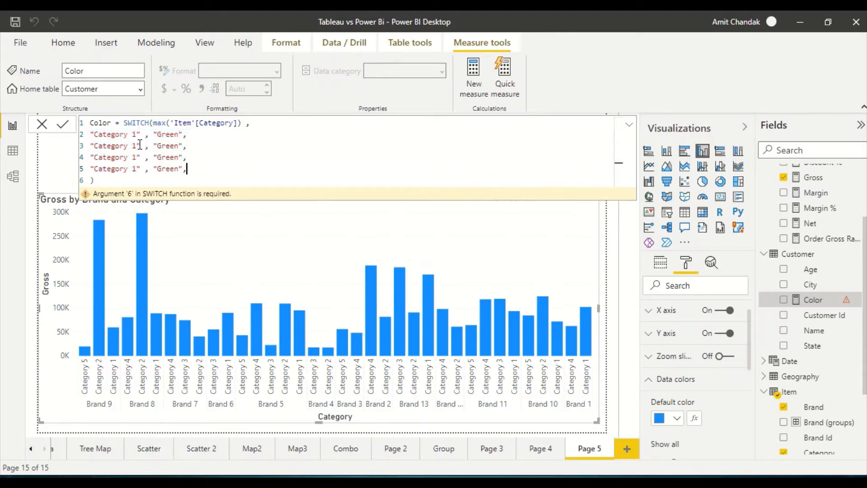
double_click(135, 147)
type("2")
double_click(136, 157)
type("3")
double_click(135, 169)
type("4")
Change the colours for Categories 2, 3 and 4 to Blue, Yellow and Grey.
double_click(174, 146)
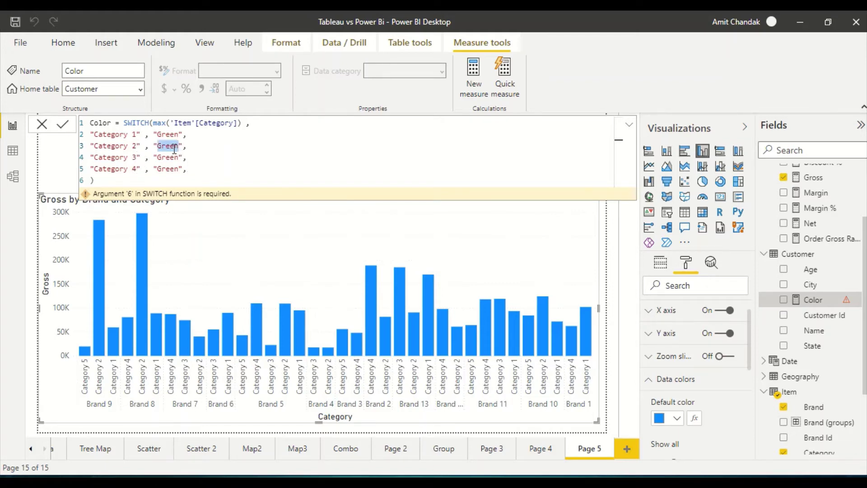
type("Blue")
double_click(166, 160)
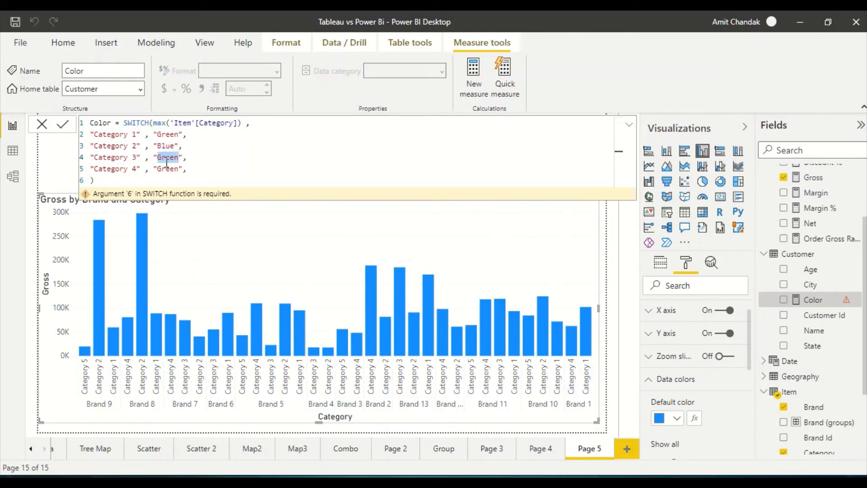
type("Yellow")
double_click(167, 170)
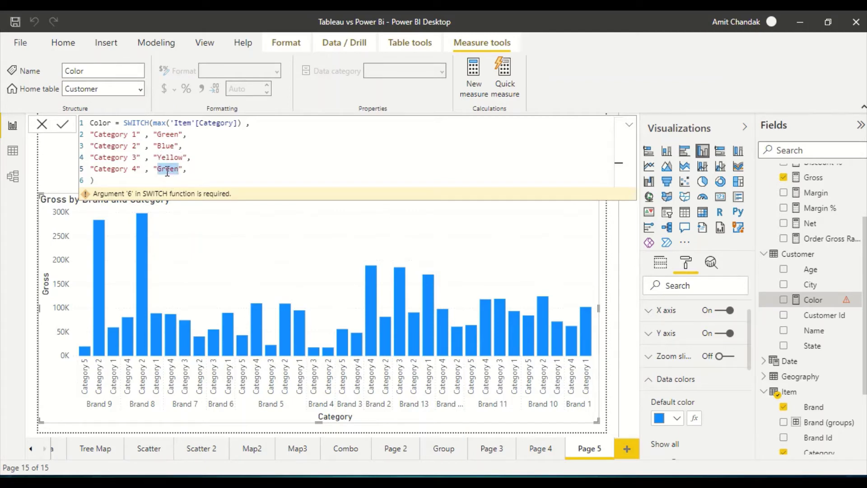
type("Grey")
Add "Red" as the SWITCH default result and commit the Color measure.
left_click(197, 172)
type("\"Red")
key("Down")
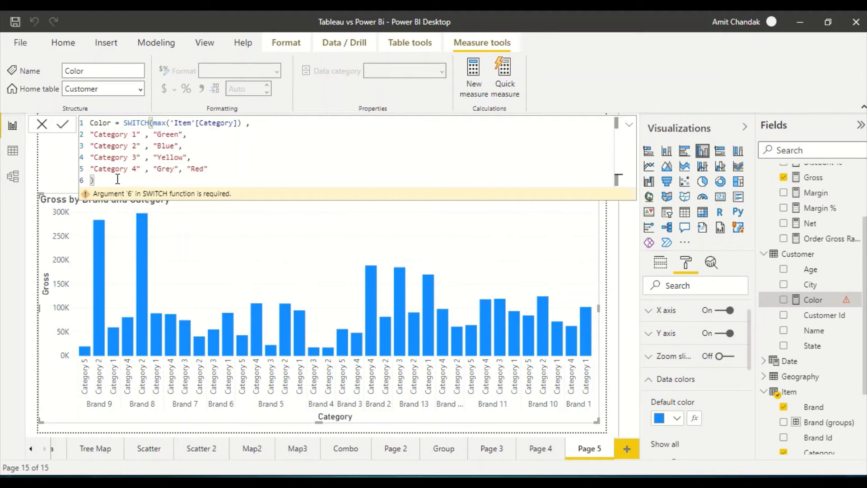
key("Return")
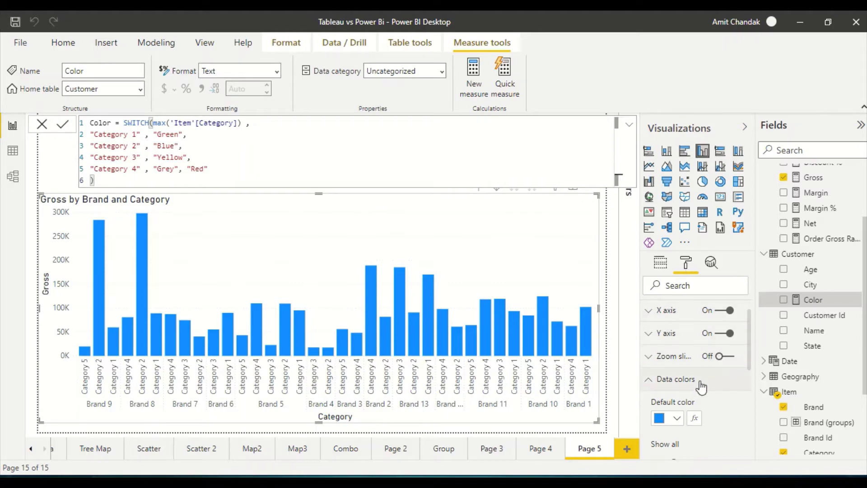
Set the bars' default colour to Field value format style based on the Color measure.
left_click(695, 418)
left_click(206, 105)
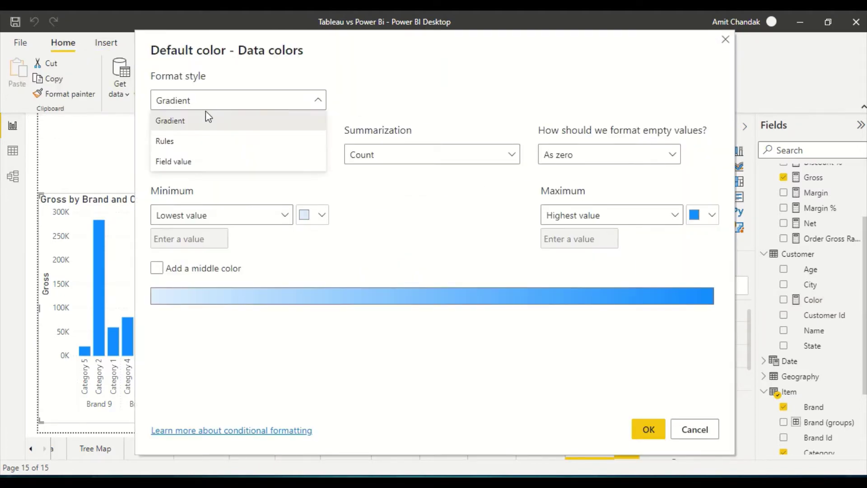
left_click(190, 162)
left_click(198, 158)
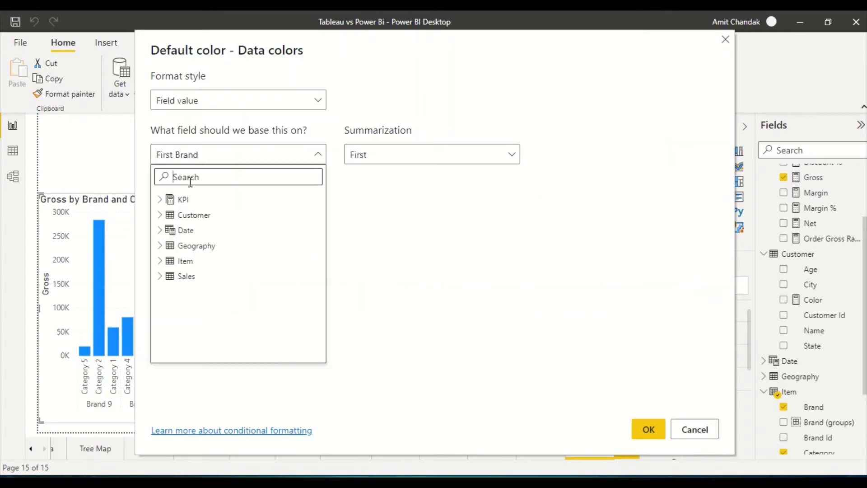
left_click(161, 199)
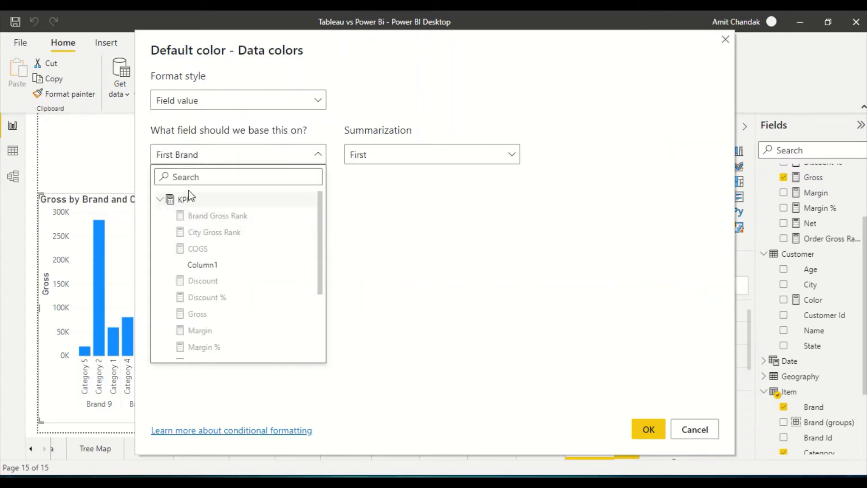
left_click(189, 177)
type("colo")
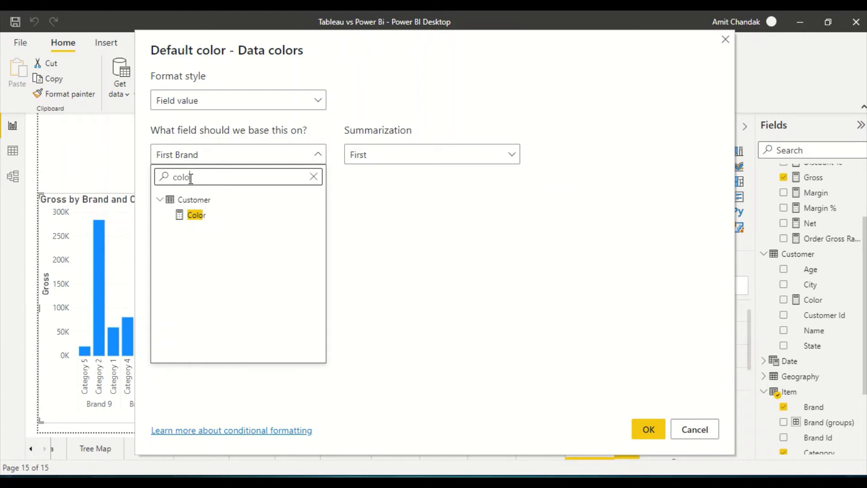
left_click(194, 215)
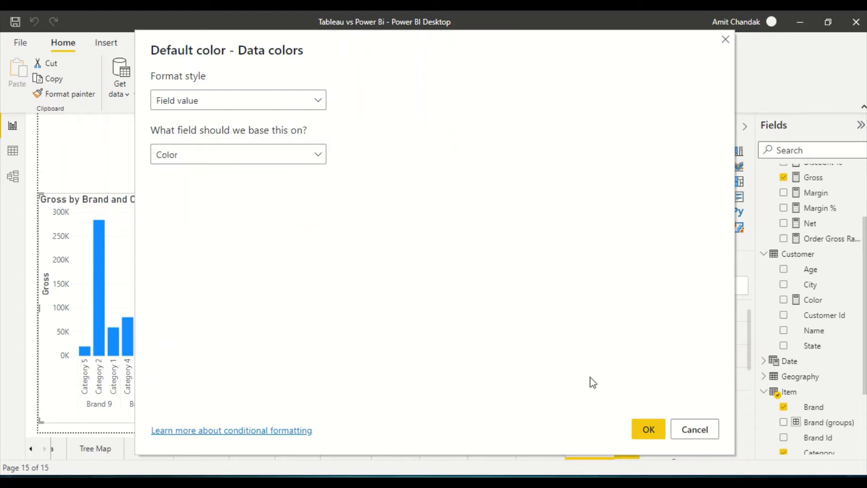
left_click(651, 429)
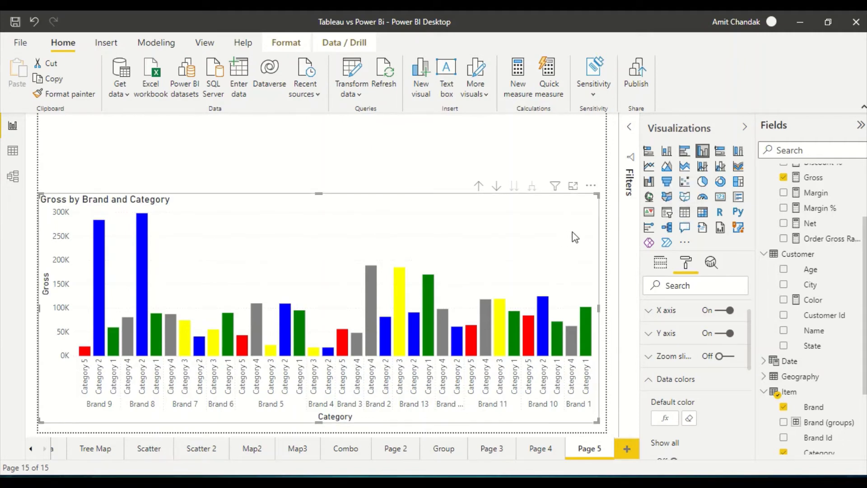
Change the selected chart into a table visual listing Brand, Category and Gross.
left_click(685, 216)
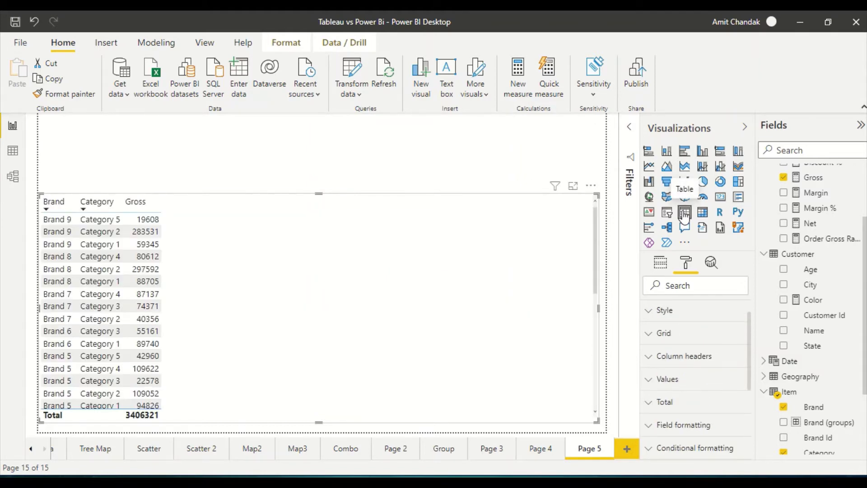
Restore the chart and add a small Category table in the page's top-right corner.
key("ctrl+z")
left_click(538, 163)
left_click(678, 211)
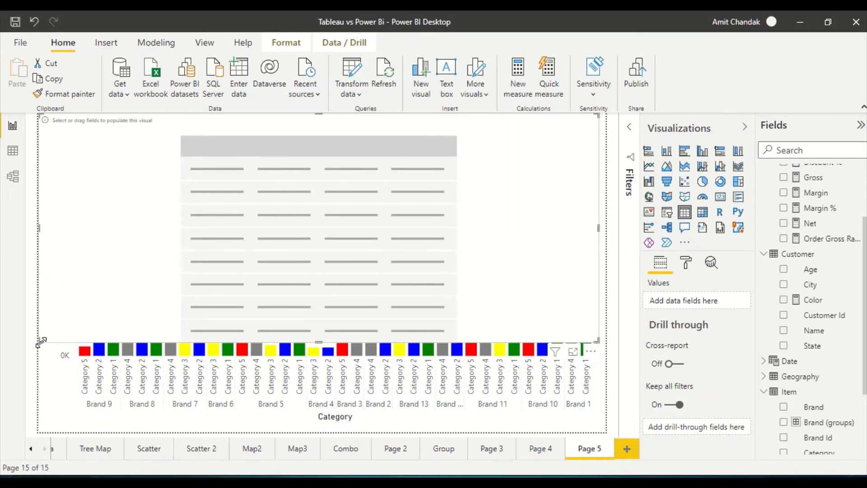
left_click_drag(39, 342, 518, 194)
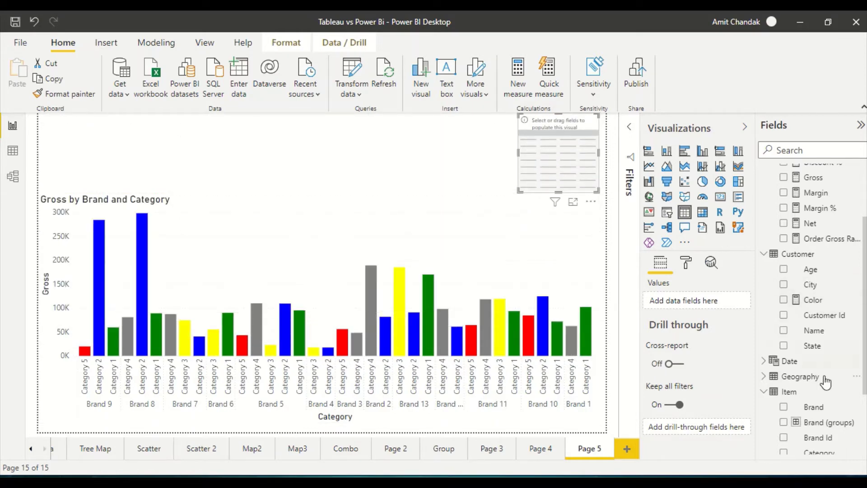
scroll(825, 381, "down", 3)
left_click_drag(821, 366, 582, 143)
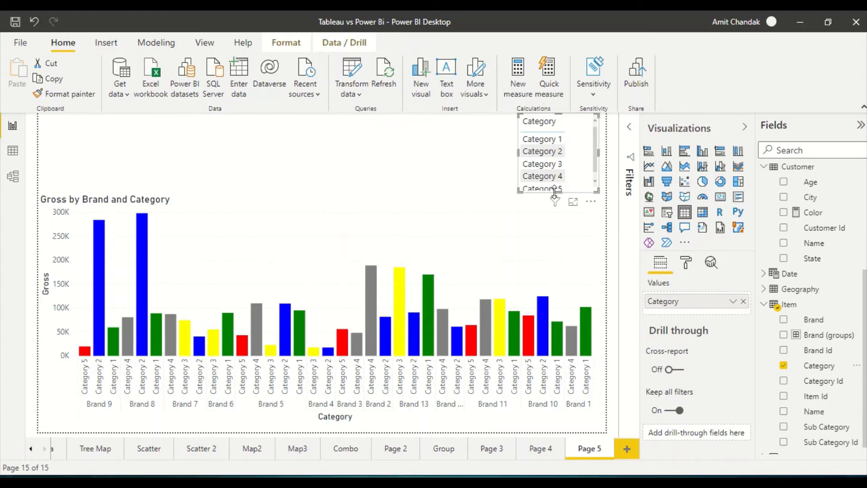
left_click_drag(555, 191, 558, 196)
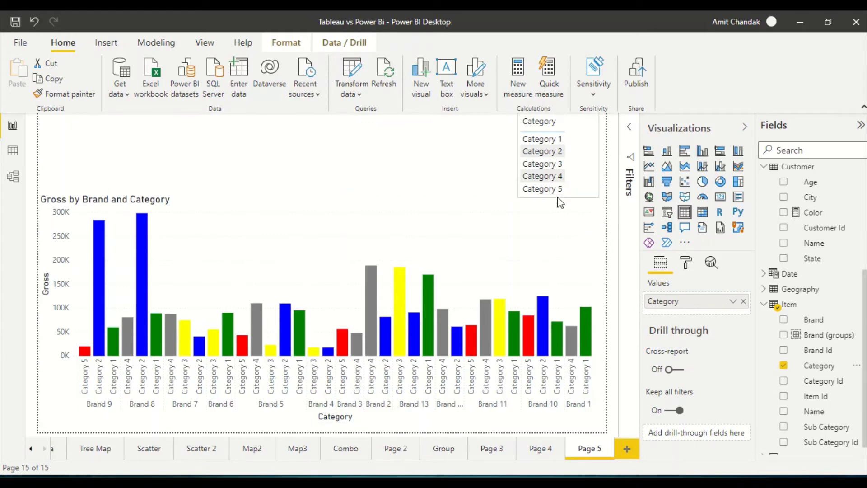
Turn on conditional background colour for the Category table.
left_click(687, 264)
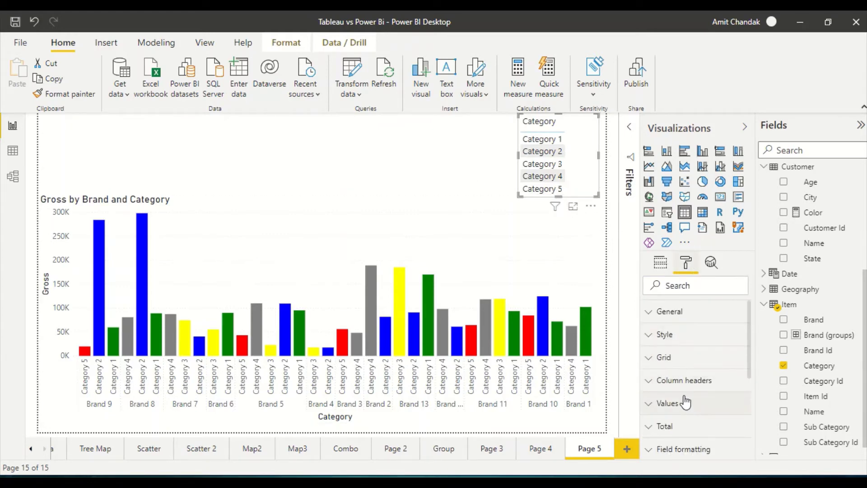
scroll(685, 402, "down", 2)
left_click(680, 422)
scroll(695, 397, "down", 2)
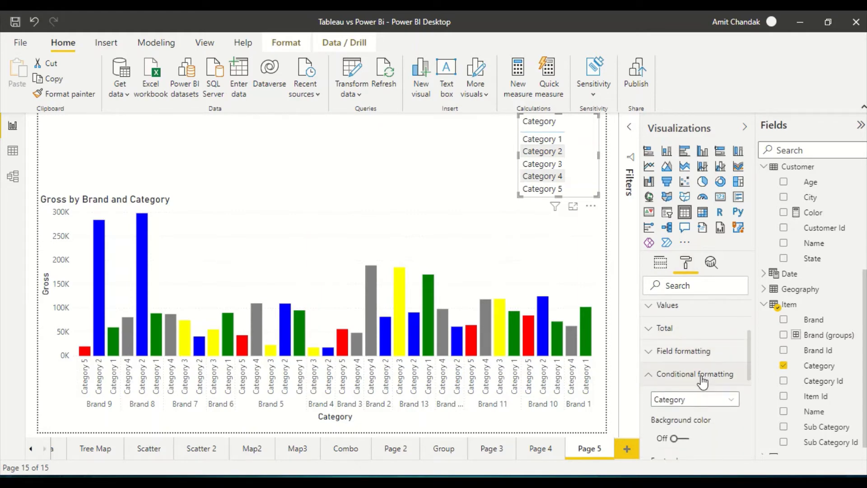
scroll(703, 381, "down", 1)
left_click(676, 412)
Shade the Category table's background by Field value using the Color measure.
left_click(673, 426)
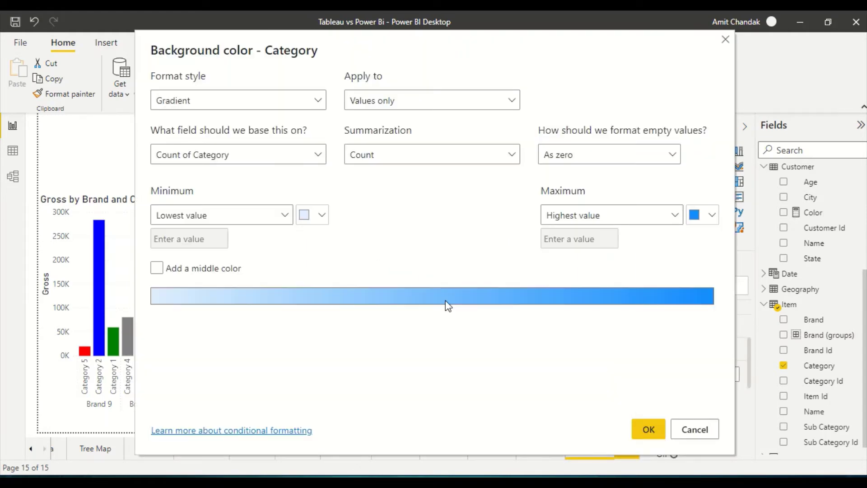
left_click(252, 101)
left_click(208, 161)
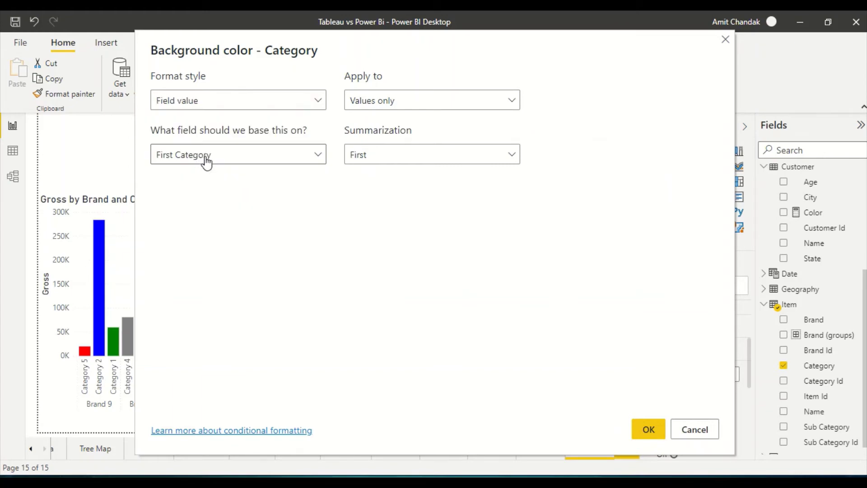
left_click(206, 158)
type("colo")
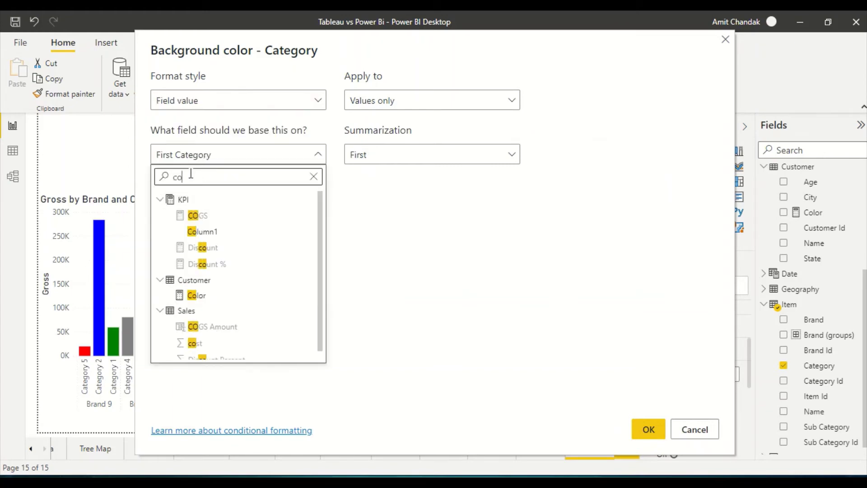
left_click(199, 216)
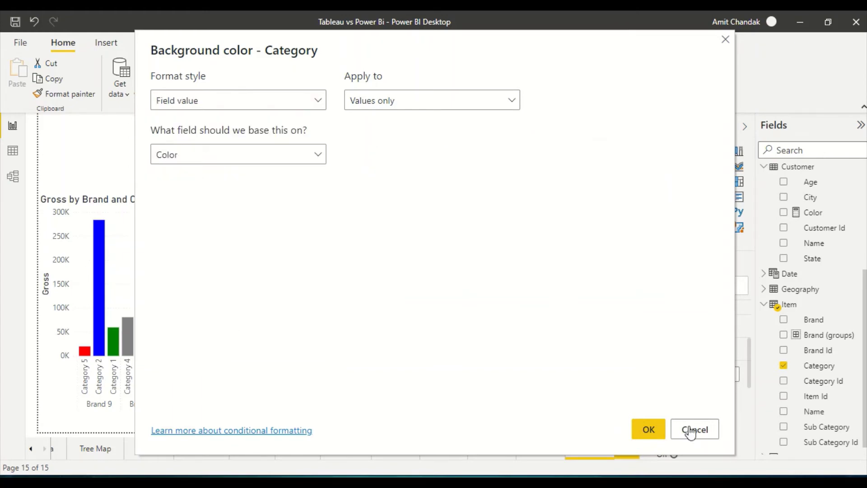
left_click(645, 430)
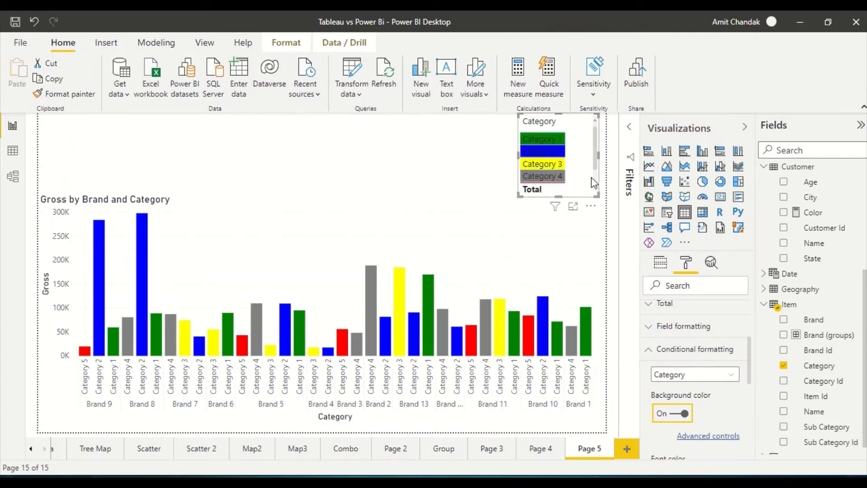
Make the Category table taller and wider so Category 5 and the Total show.
left_click_drag(560, 194, 560, 218)
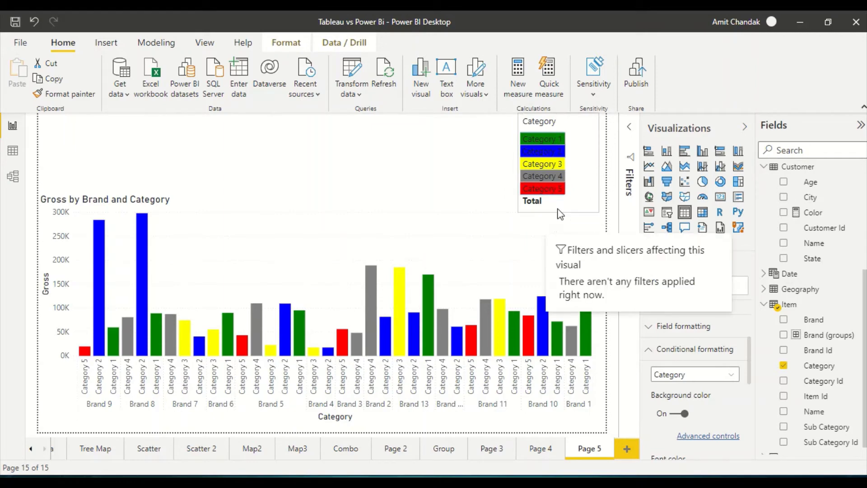
left_click_drag(558, 217, 557, 207)
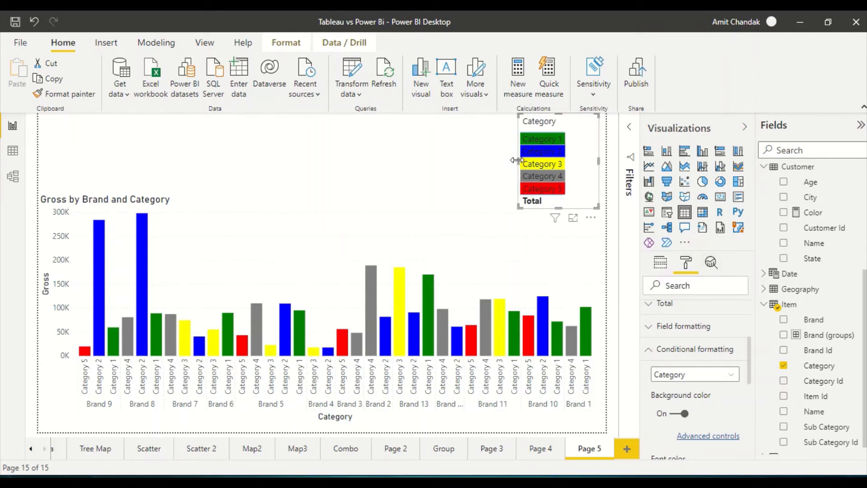
left_click_drag(518, 162, 460, 162)
left_click(532, 211)
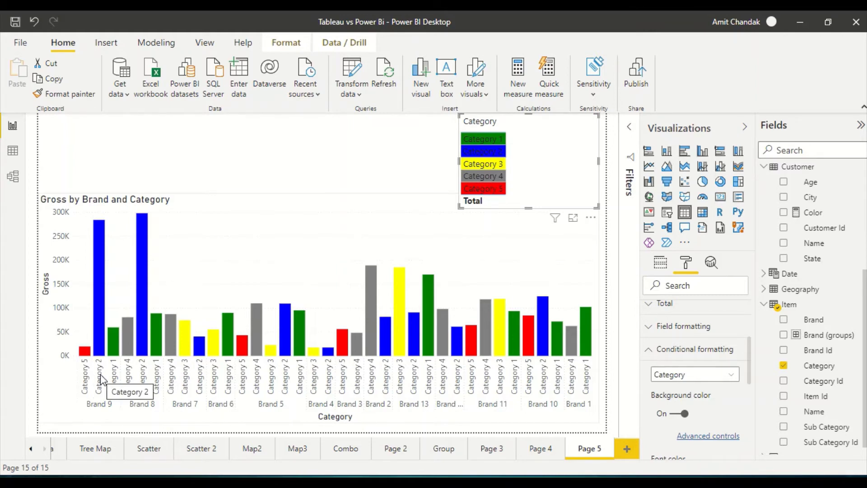
left_click(661, 263)
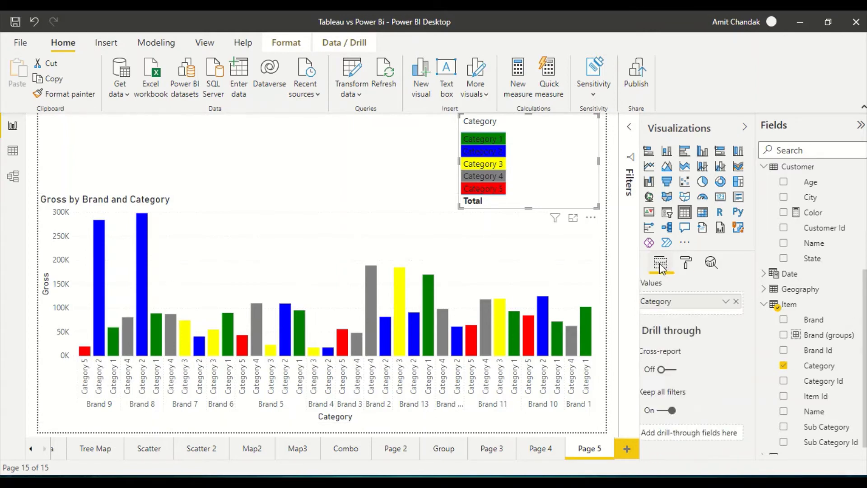
Put Category before Brand on the chart axis, expand both levels, and concatenate labels.
left_click(356, 235)
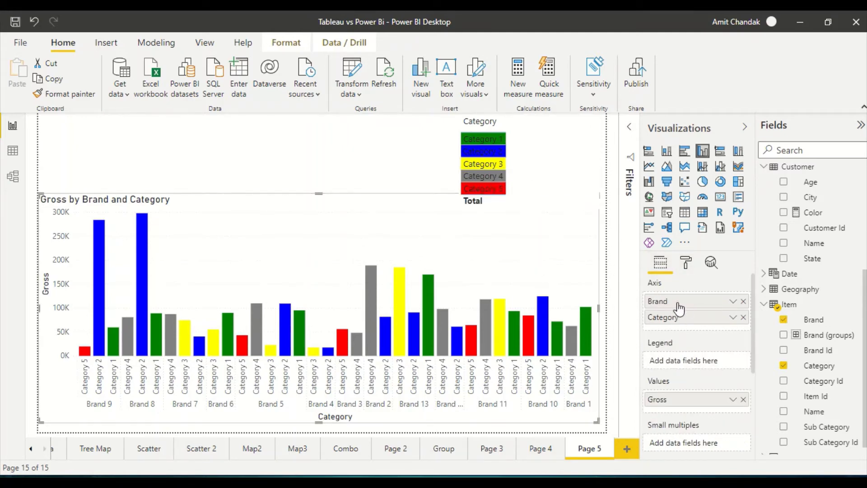
left_click_drag(680, 309, 676, 300)
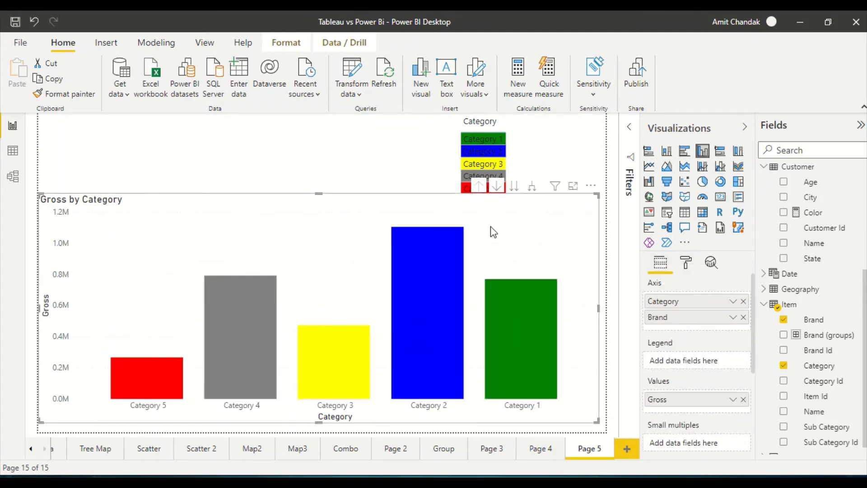
left_click(533, 187)
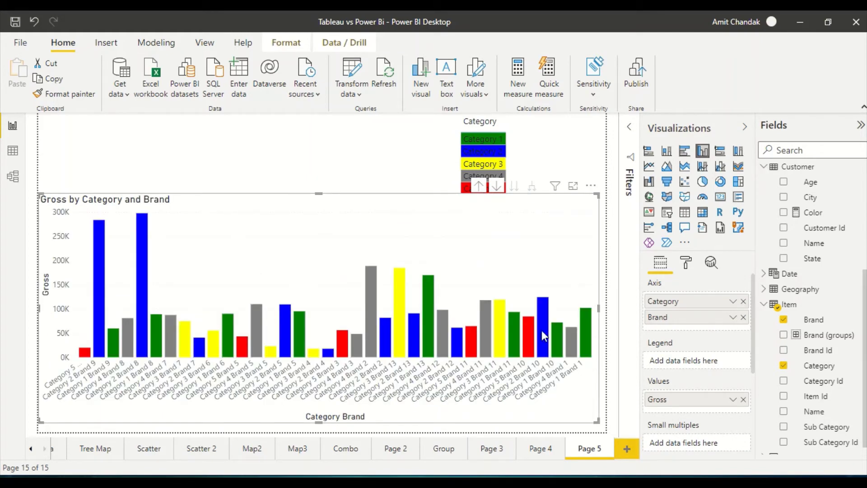
left_click(686, 264)
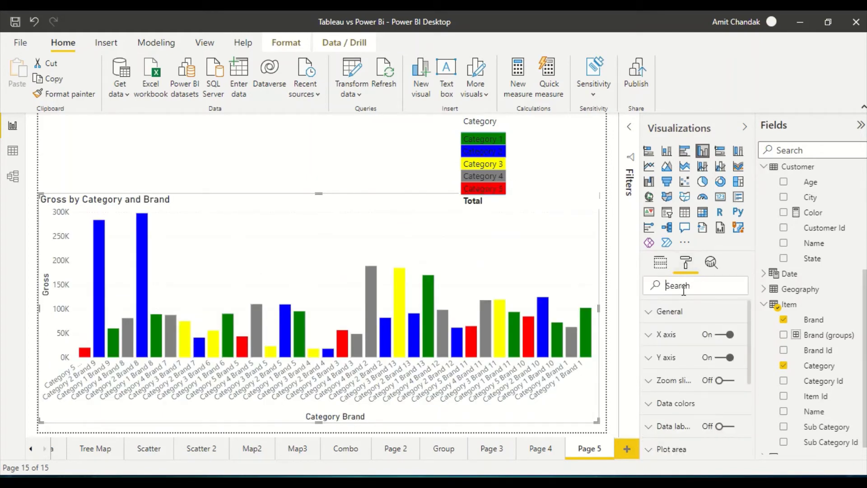
type("con")
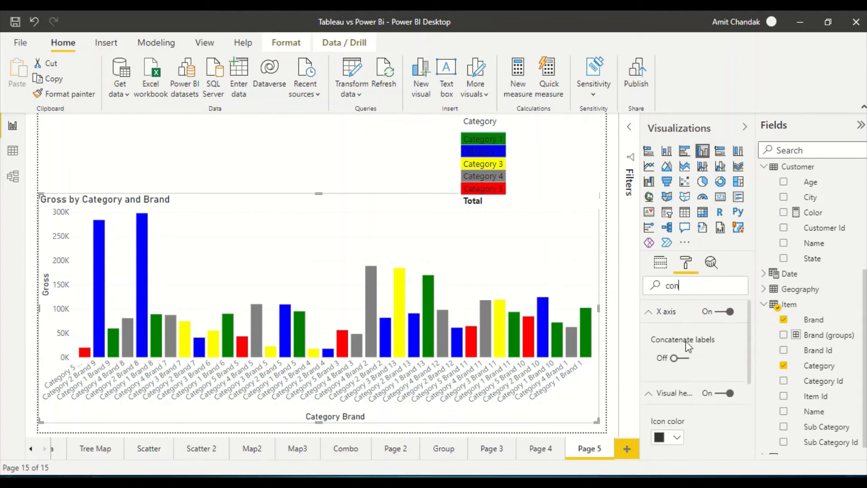
left_click(681, 359)
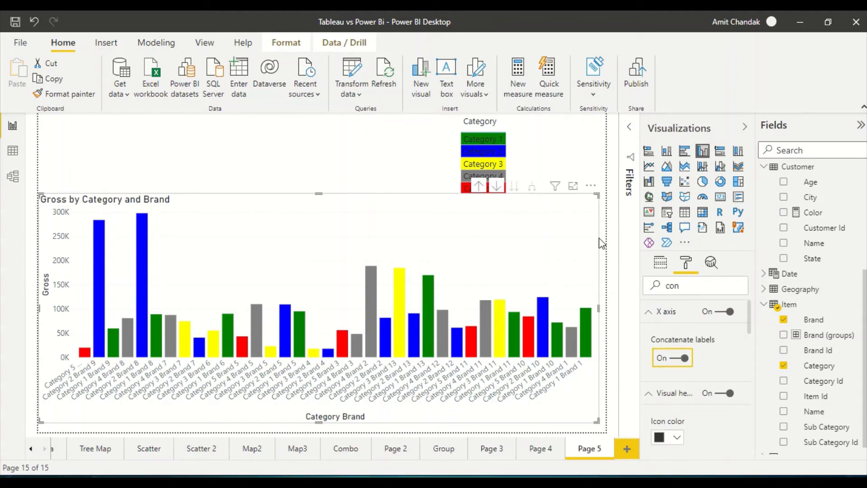
Sort the bars by Gross, turn concatenated labels off, then sort by Category Brand.
left_click(589, 187)
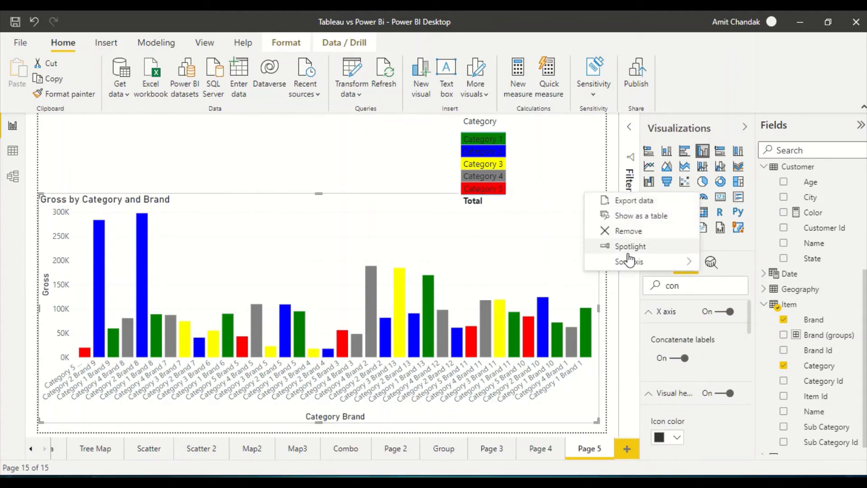
mouse_move(642, 264)
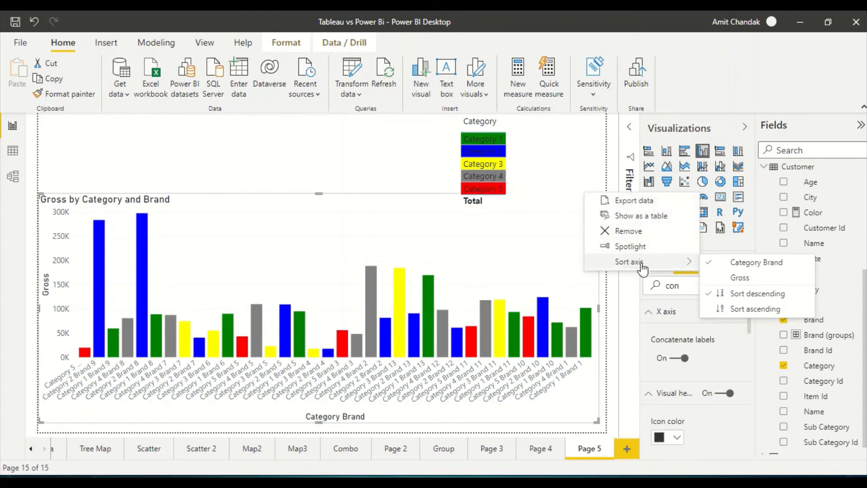
left_click(744, 266)
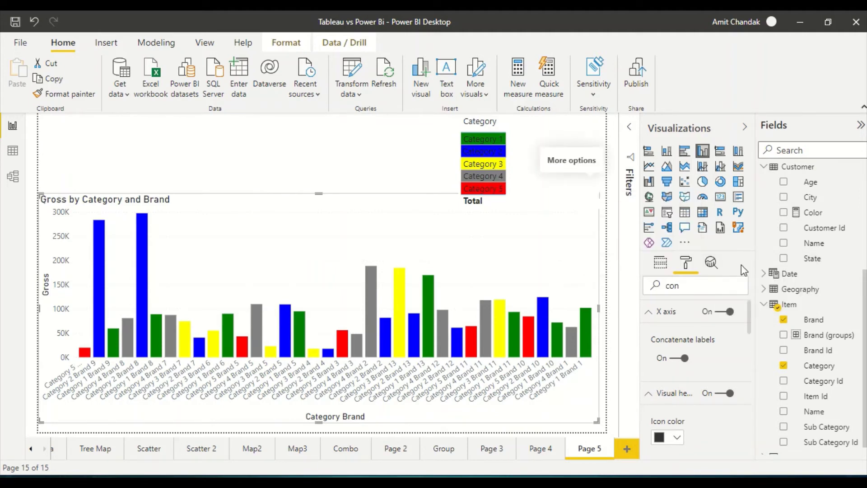
left_click(675, 359)
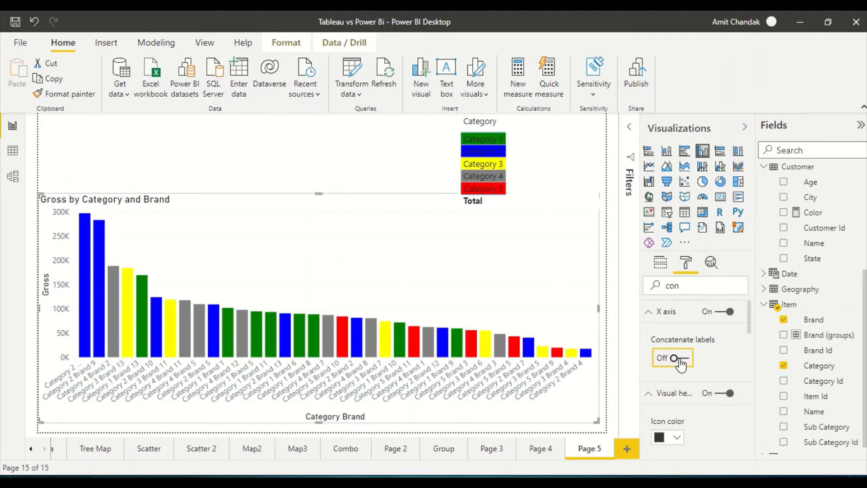
left_click(590, 185)
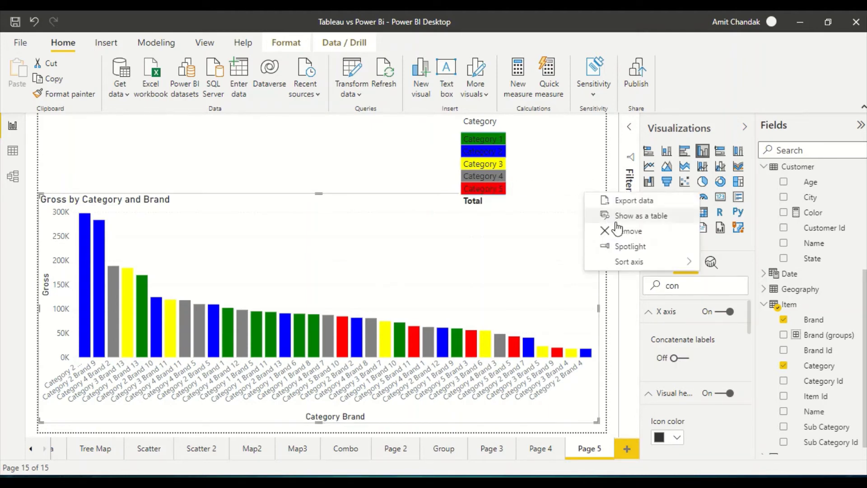
mouse_move(628, 262)
left_click(734, 263)
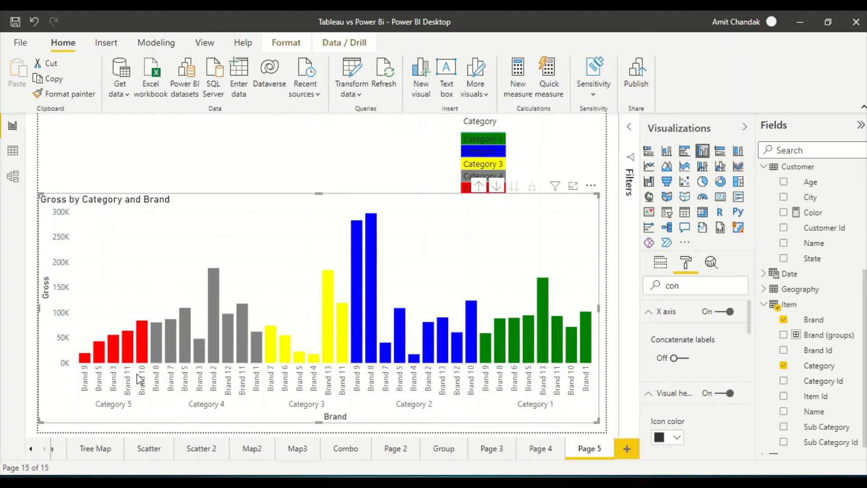
Check a bar's Gross value in the category-sorted chart.
mouse_move(212, 361)
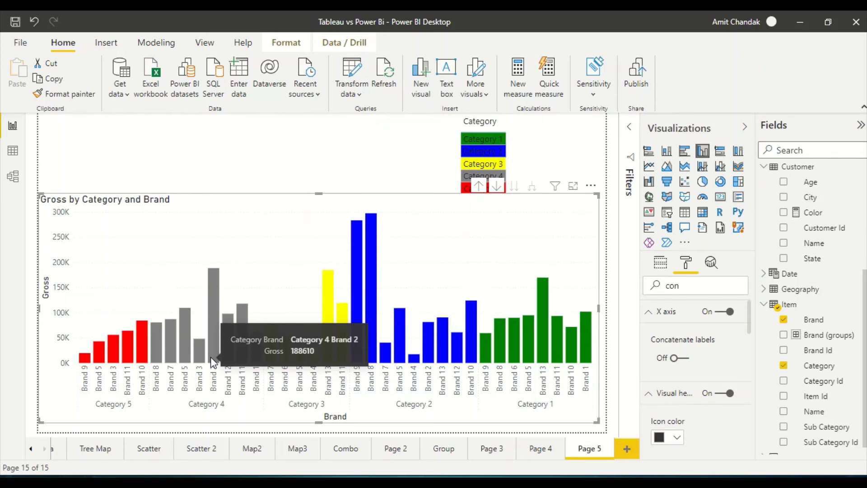
On new Page 6, add a stacked column chart lower down with Brand then Category on its axis.
left_click(626, 448)
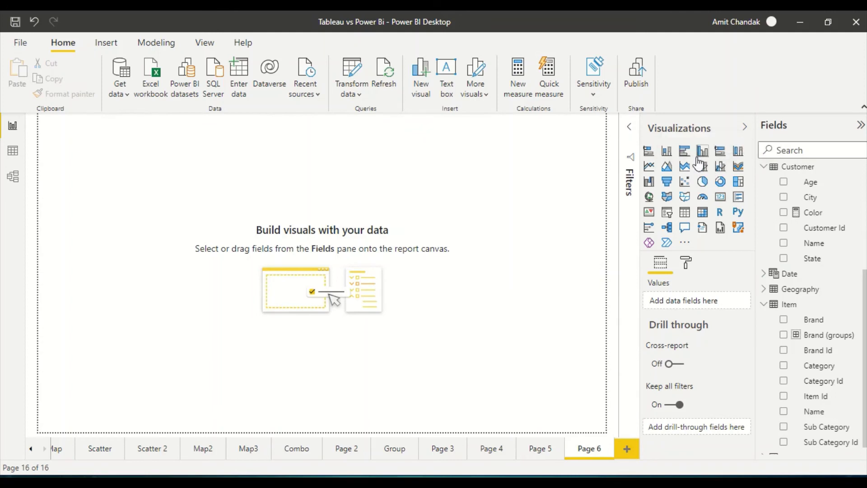
left_click(667, 154)
left_click_drag(159, 212, 615, 433)
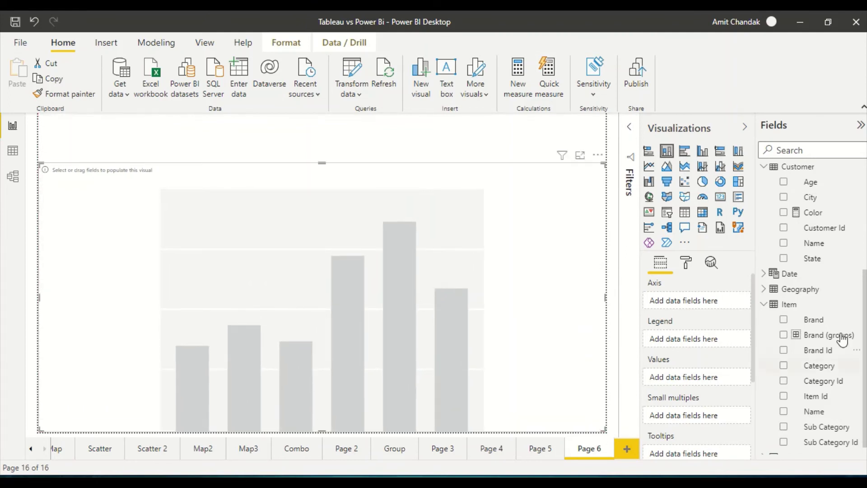
left_click_drag(832, 322, 703, 304)
left_click_drag(809, 367, 700, 314)
scroll(810, 226, "up", 4)
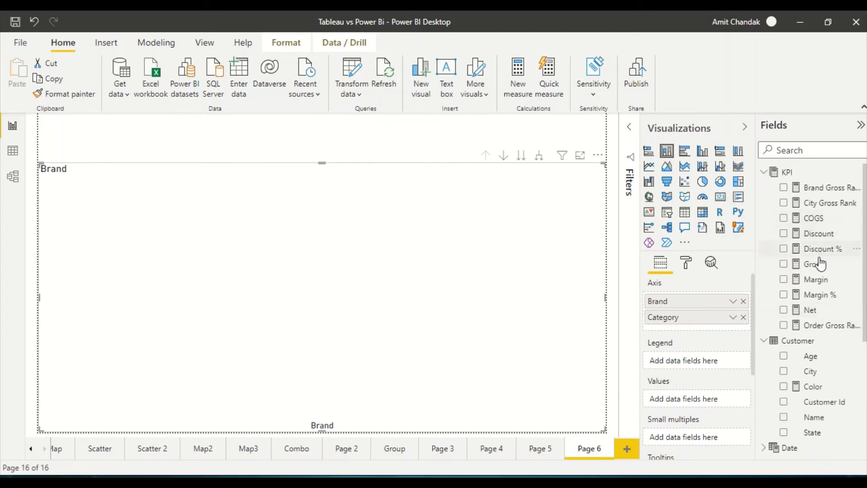
Stack Net and Discount as the chart's values and expand the axis to every Brand–Category pair.
left_click_drag(810, 310, 698, 400)
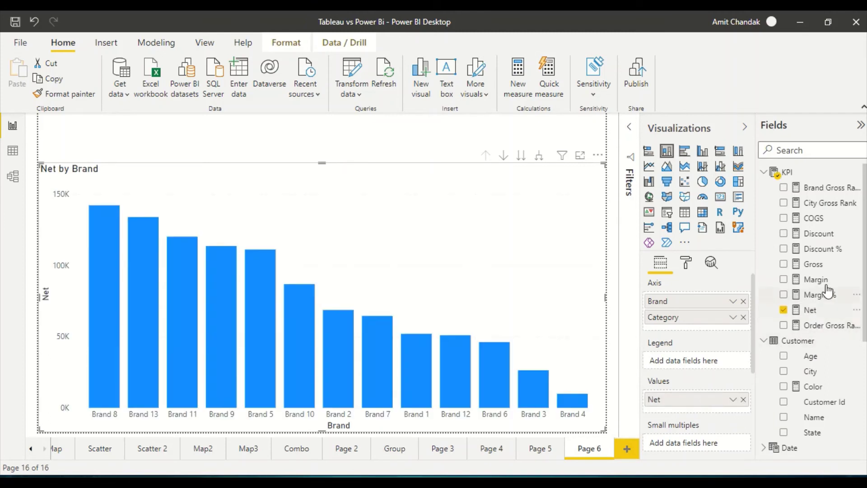
left_click_drag(819, 234, 701, 413)
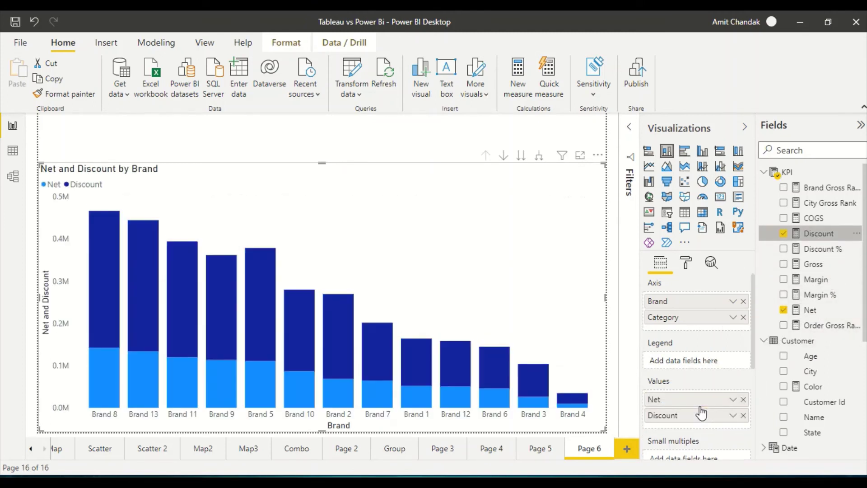
left_click(540, 156)
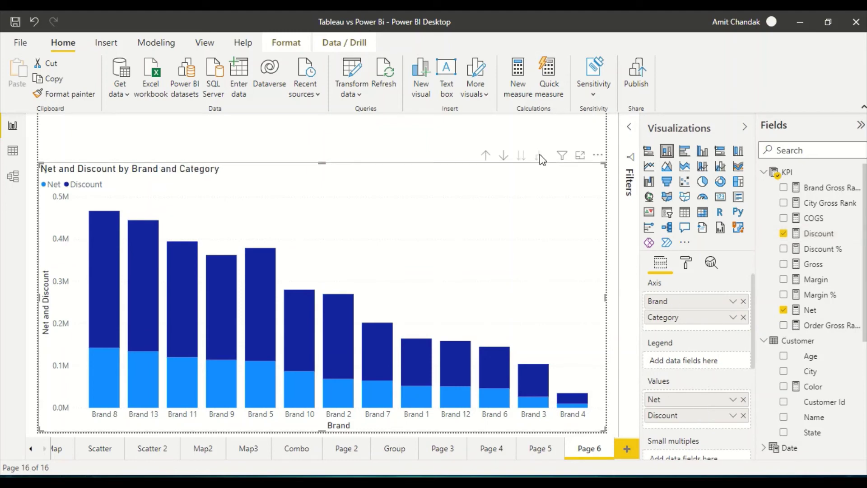
left_click(687, 264)
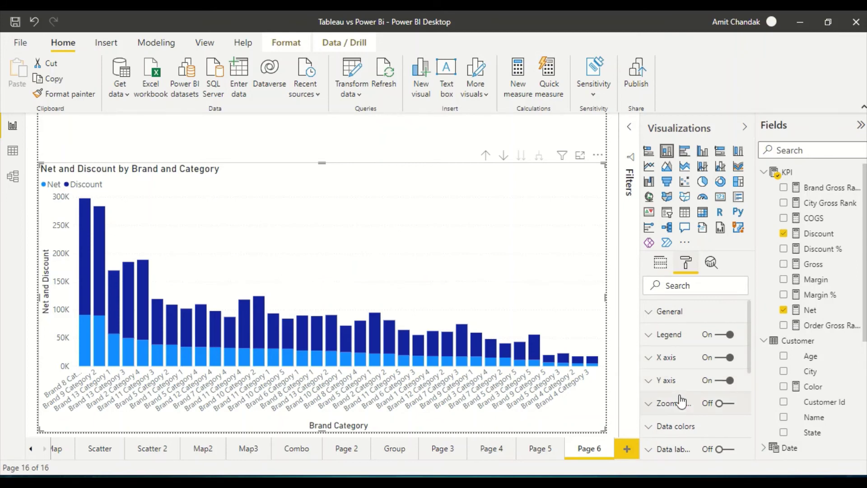
Review the data colour settings, then switch the X axis Concatenate labels Off.
left_click(680, 427)
scroll(706, 359, "down", 3)
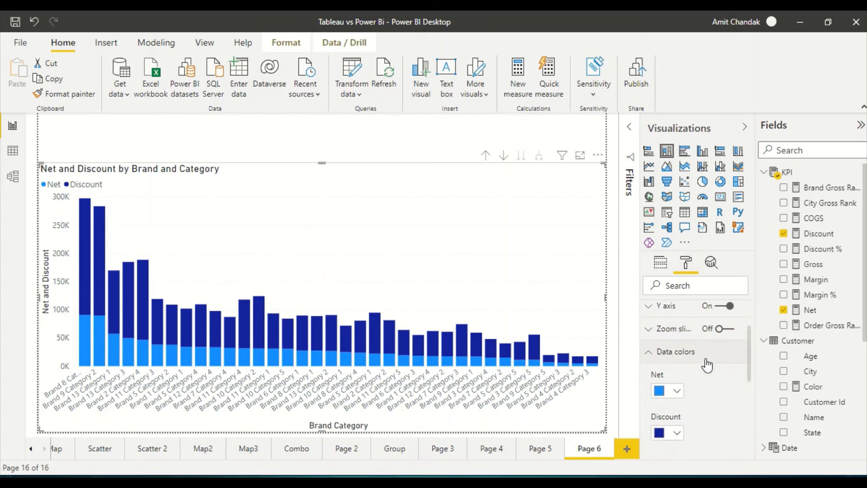
left_click(651, 337)
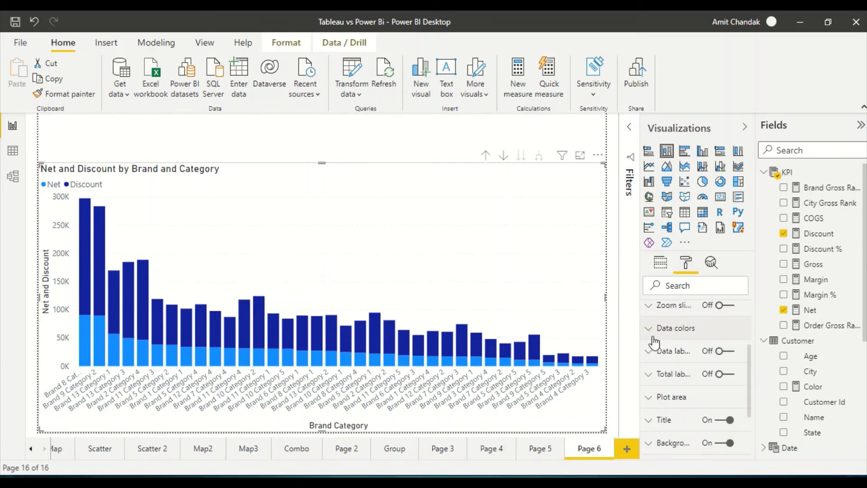
left_click(684, 336)
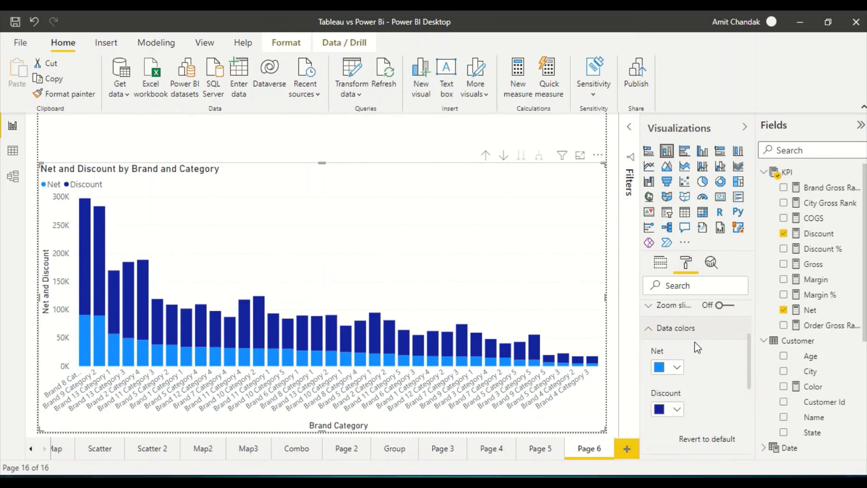
left_click(652, 333)
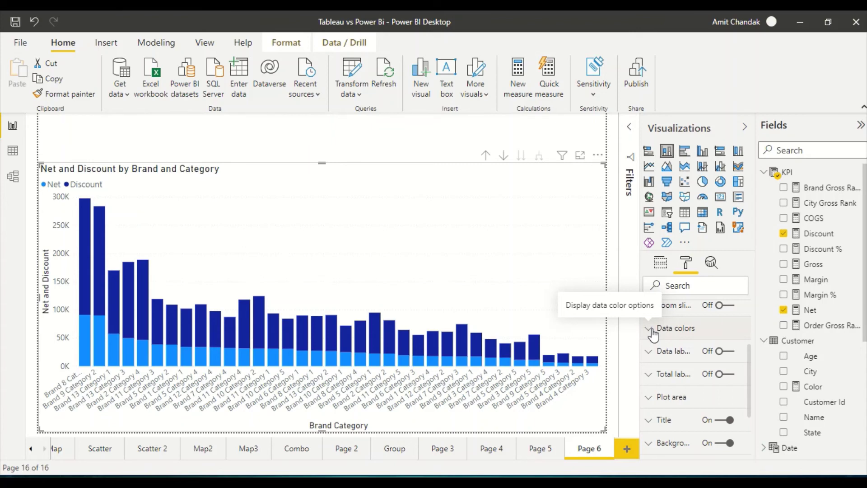
left_click(678, 281)
type("d")
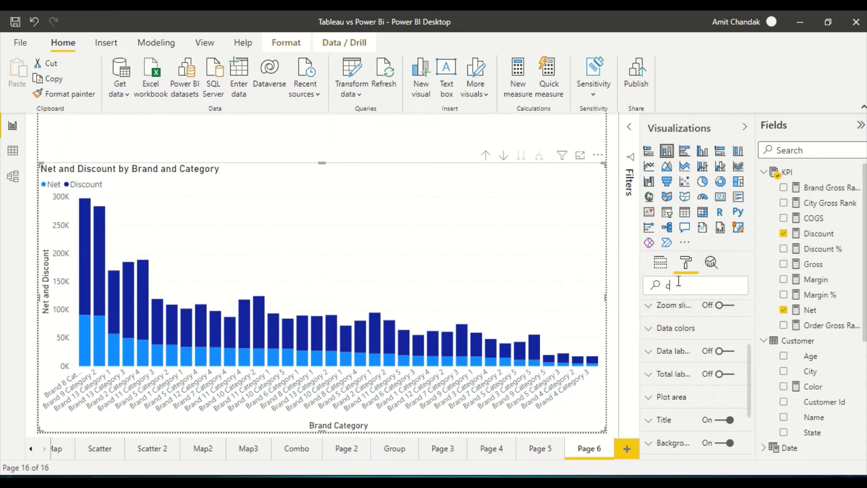
type("on")
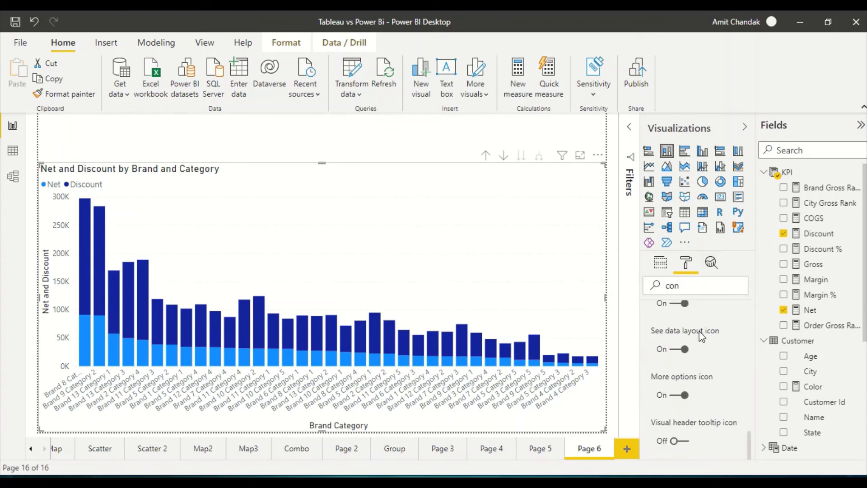
type("cat")
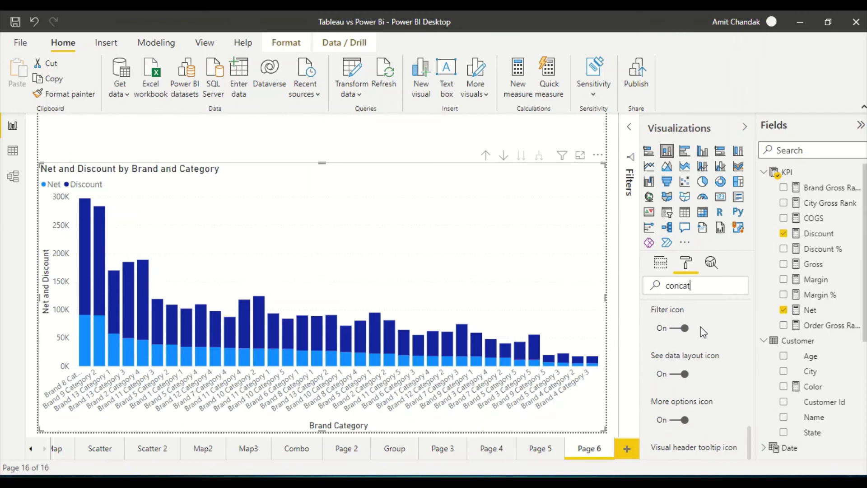
left_click(684, 363)
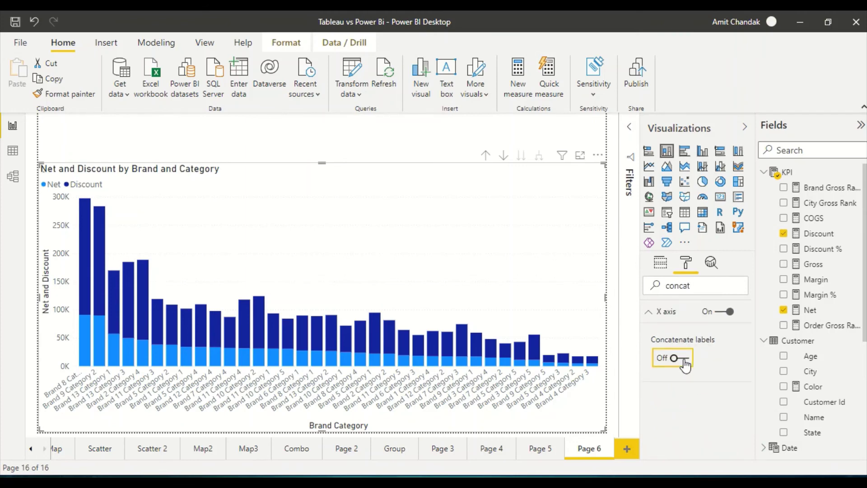
Sort the chart's axis by Brand Category.
left_click(598, 155)
mouse_move(655, 231)
left_click(764, 231)
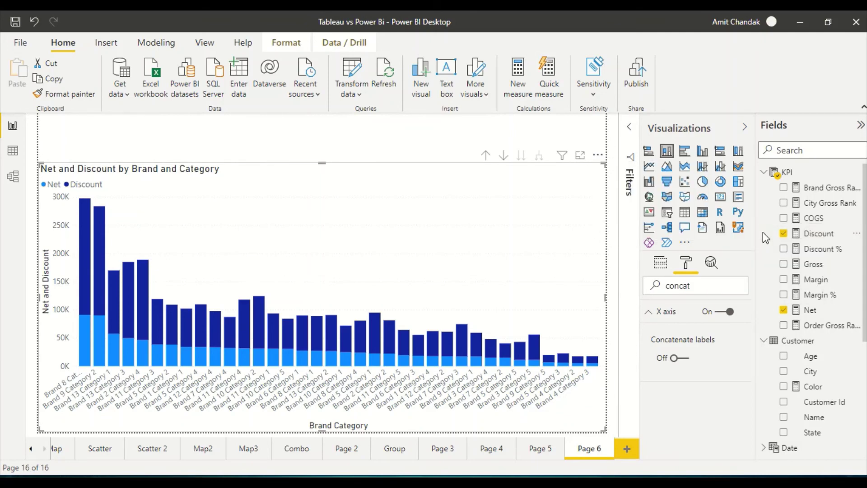